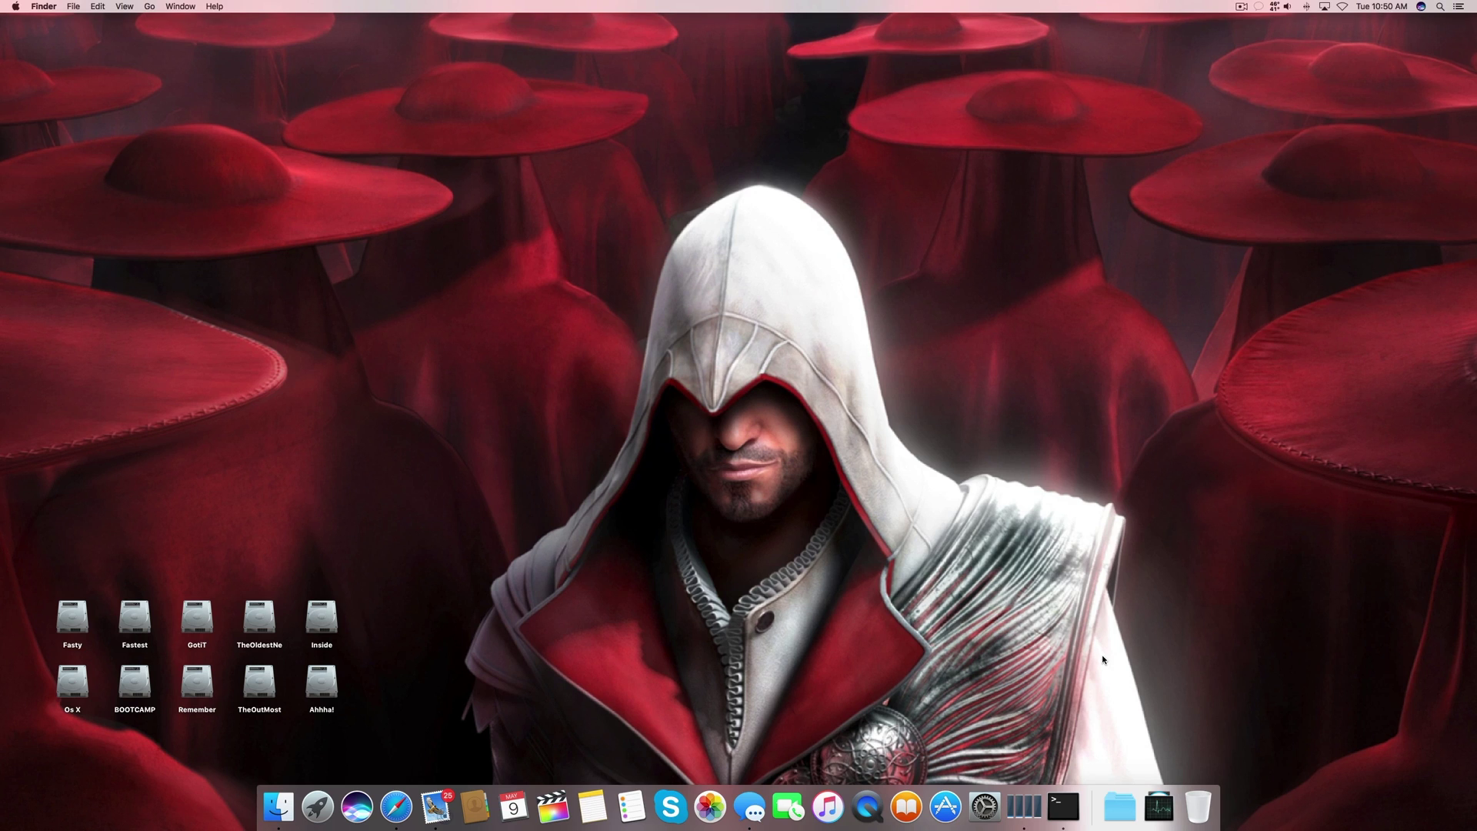
# - Bring up the Terminal window, then close it to leave the bare desktop
pyautogui.click(1056, 778)
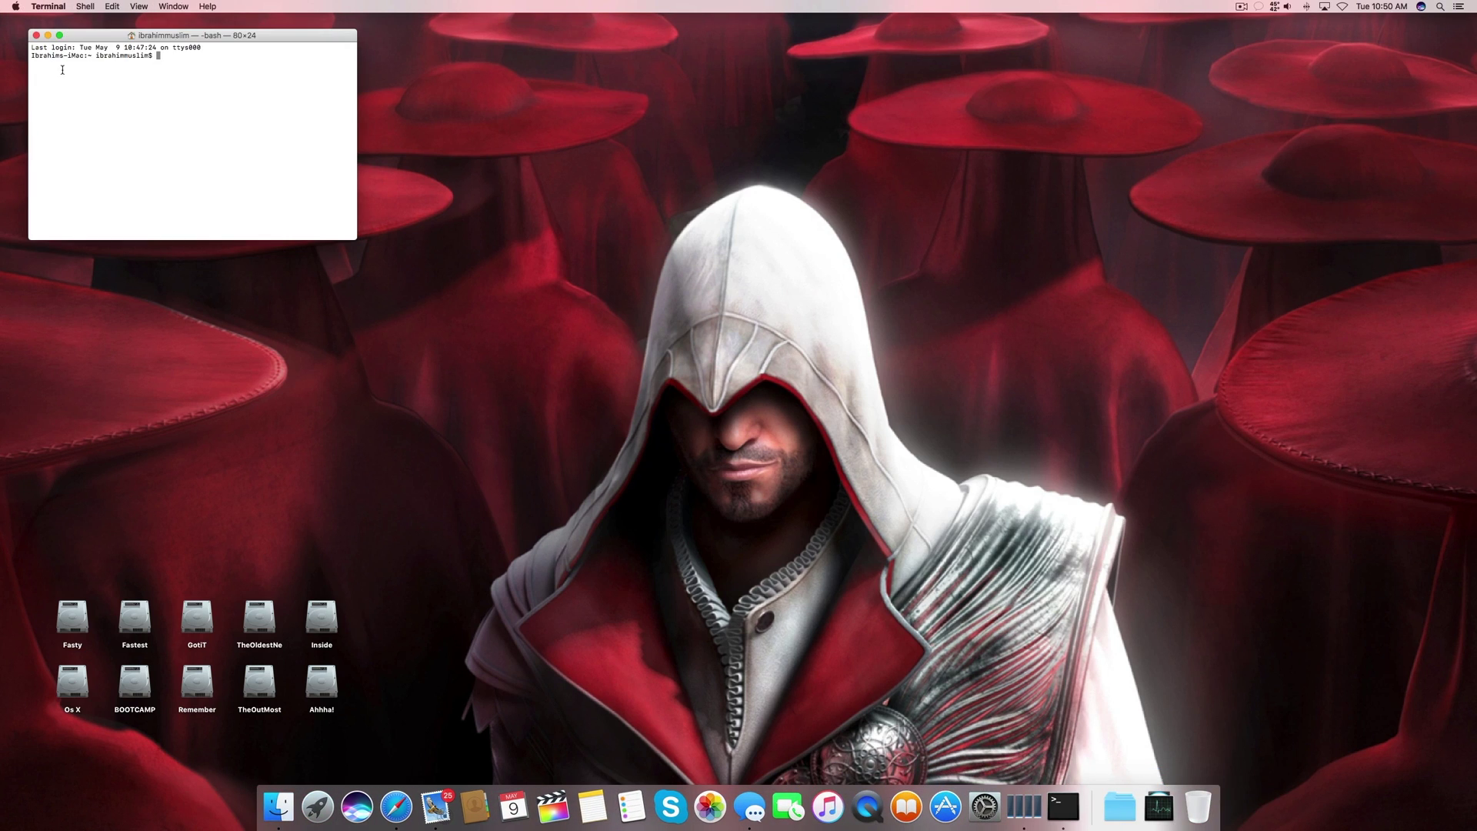
pyautogui.click(35, 35)
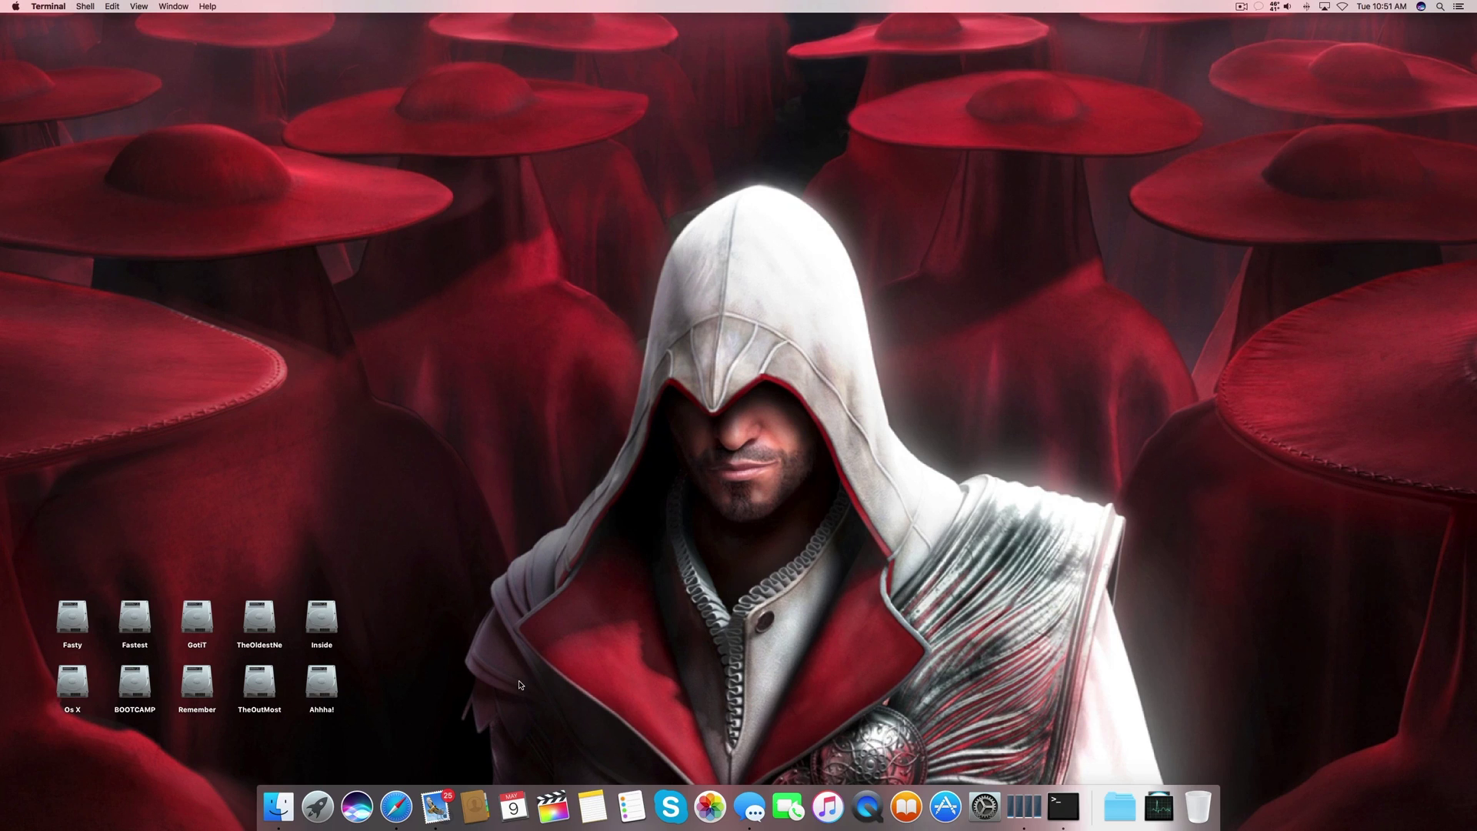
pyautogui.click(984, 806)
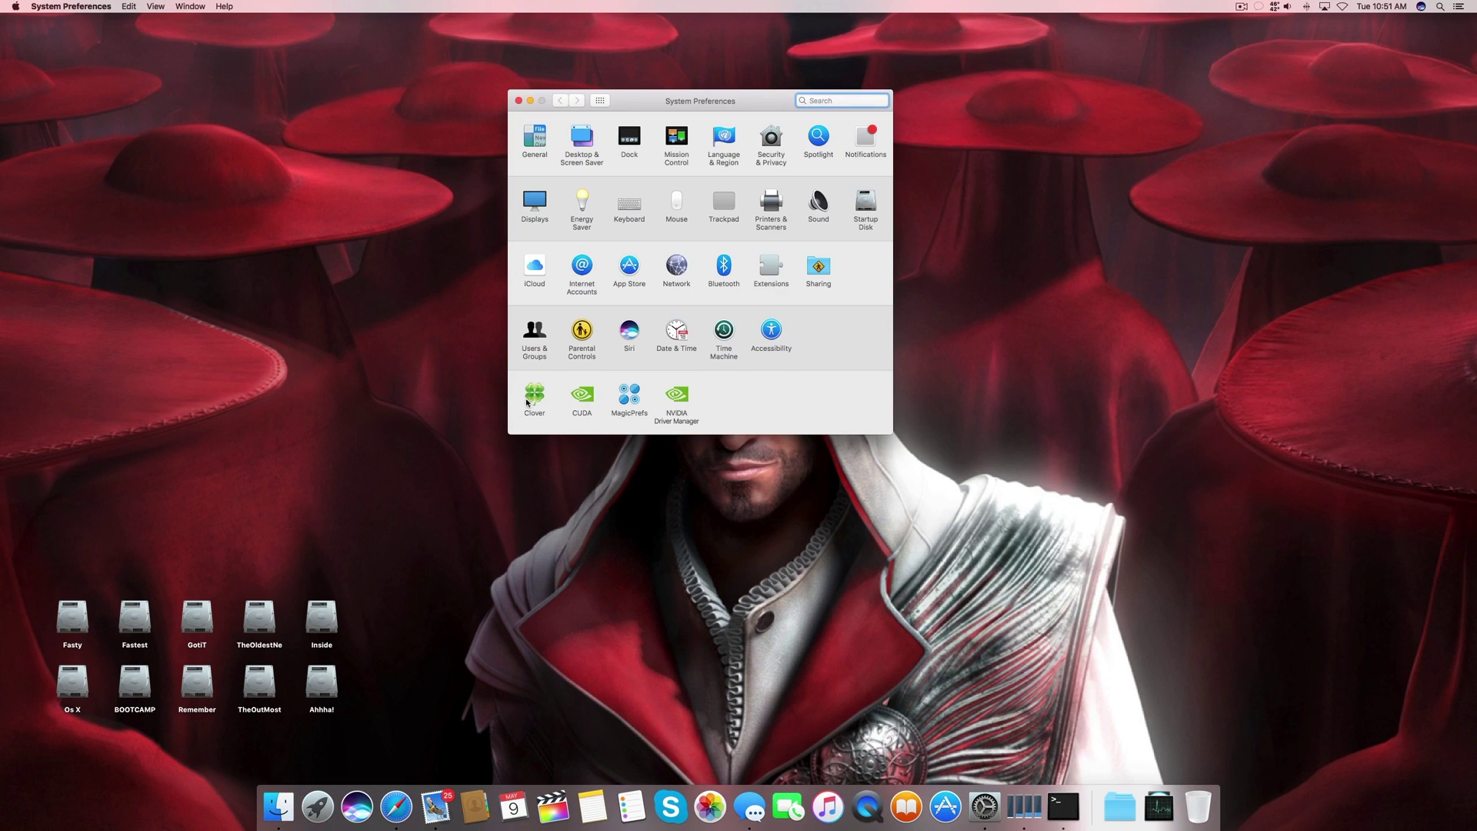
pyautogui.click(527, 402)
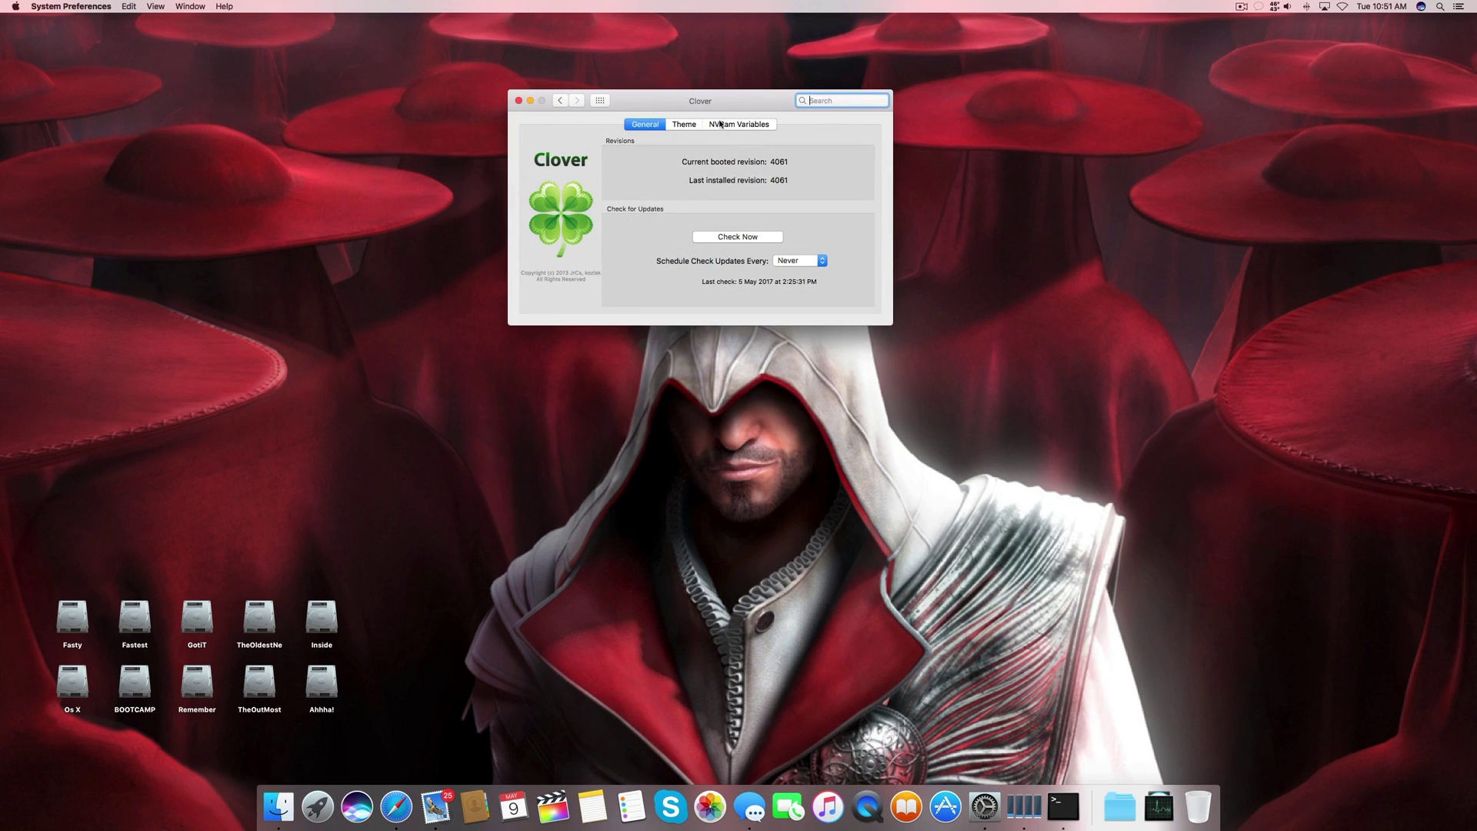
pyautogui.moveTo(722, 103); pyautogui.dragTo(823, 170)
pyautogui.click(738, 157)
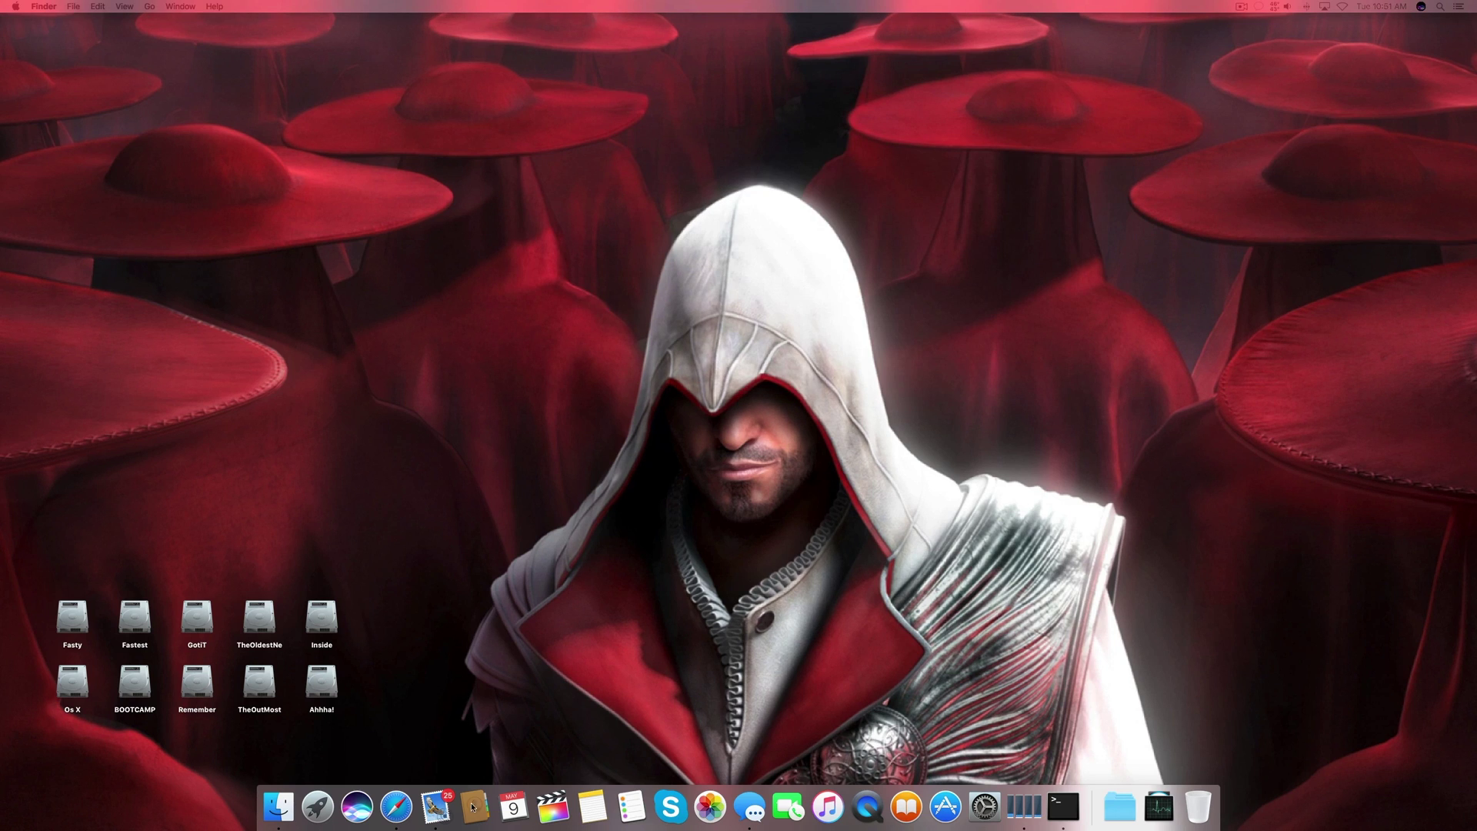
pyautogui.click(985, 806)
pyautogui.click(753, 457)
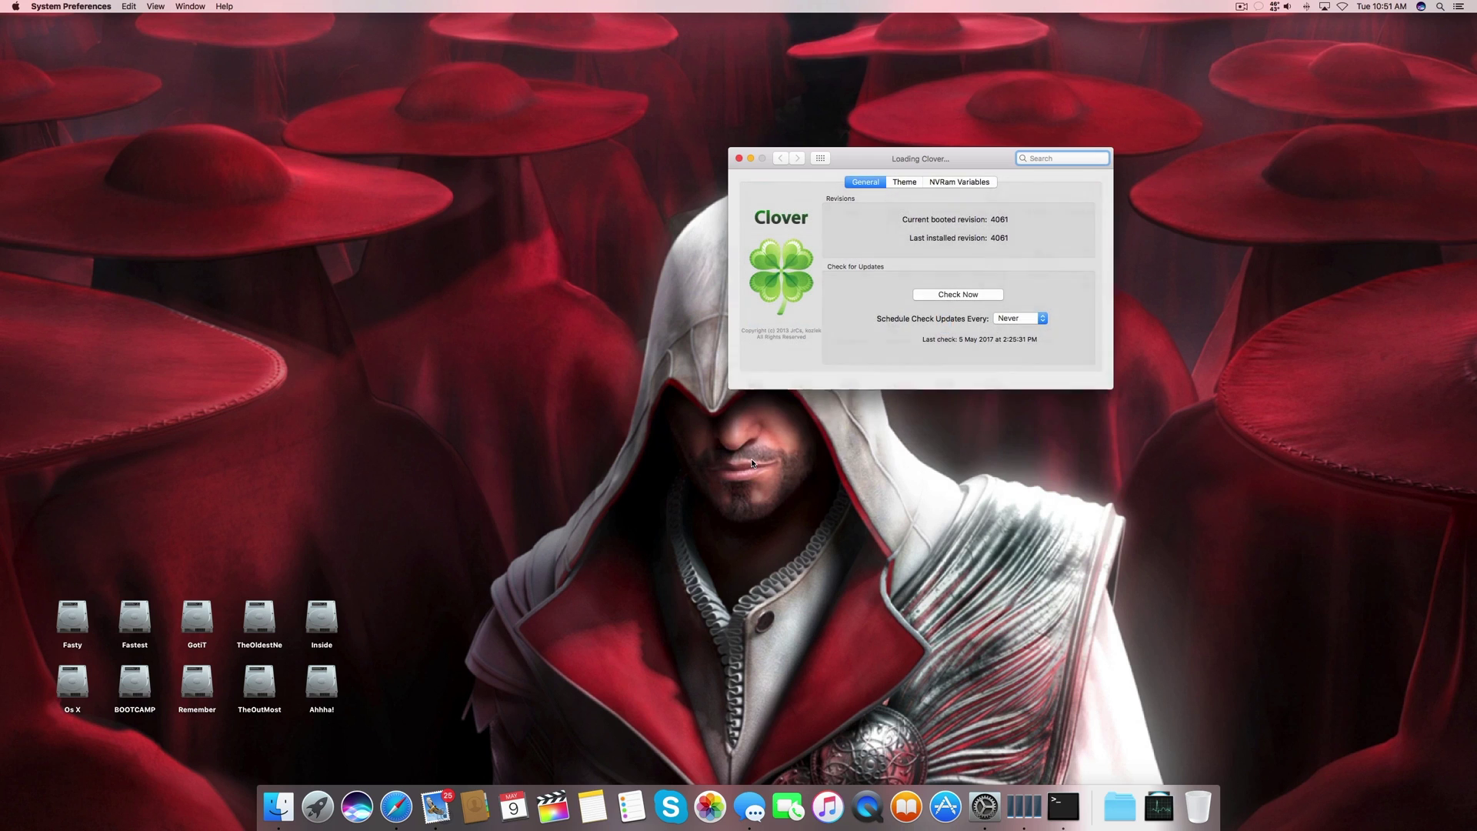
pyautogui.moveTo(956, 170); pyautogui.dragTo(873, 204)
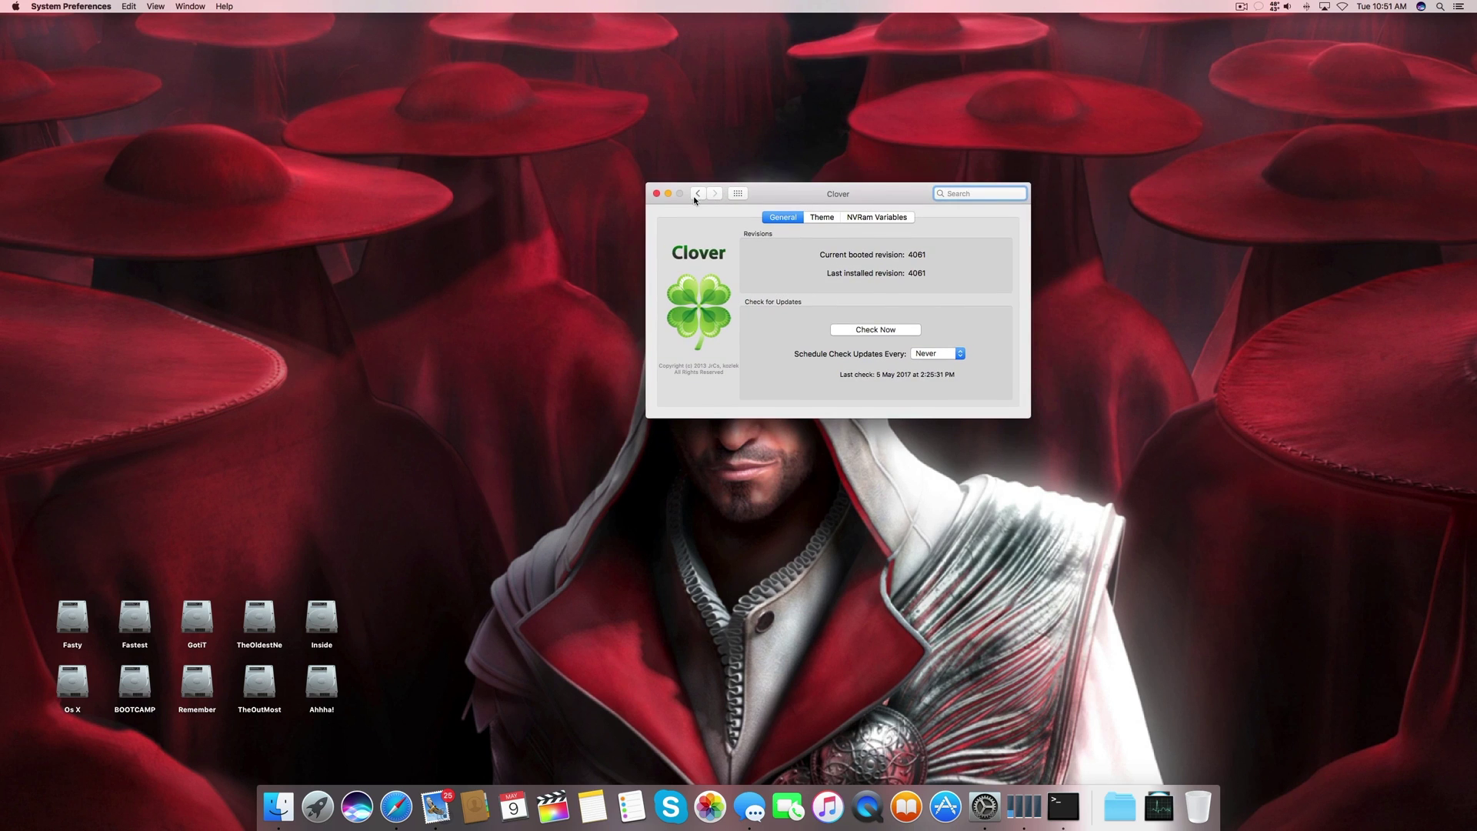
pyautogui.click(656, 193)
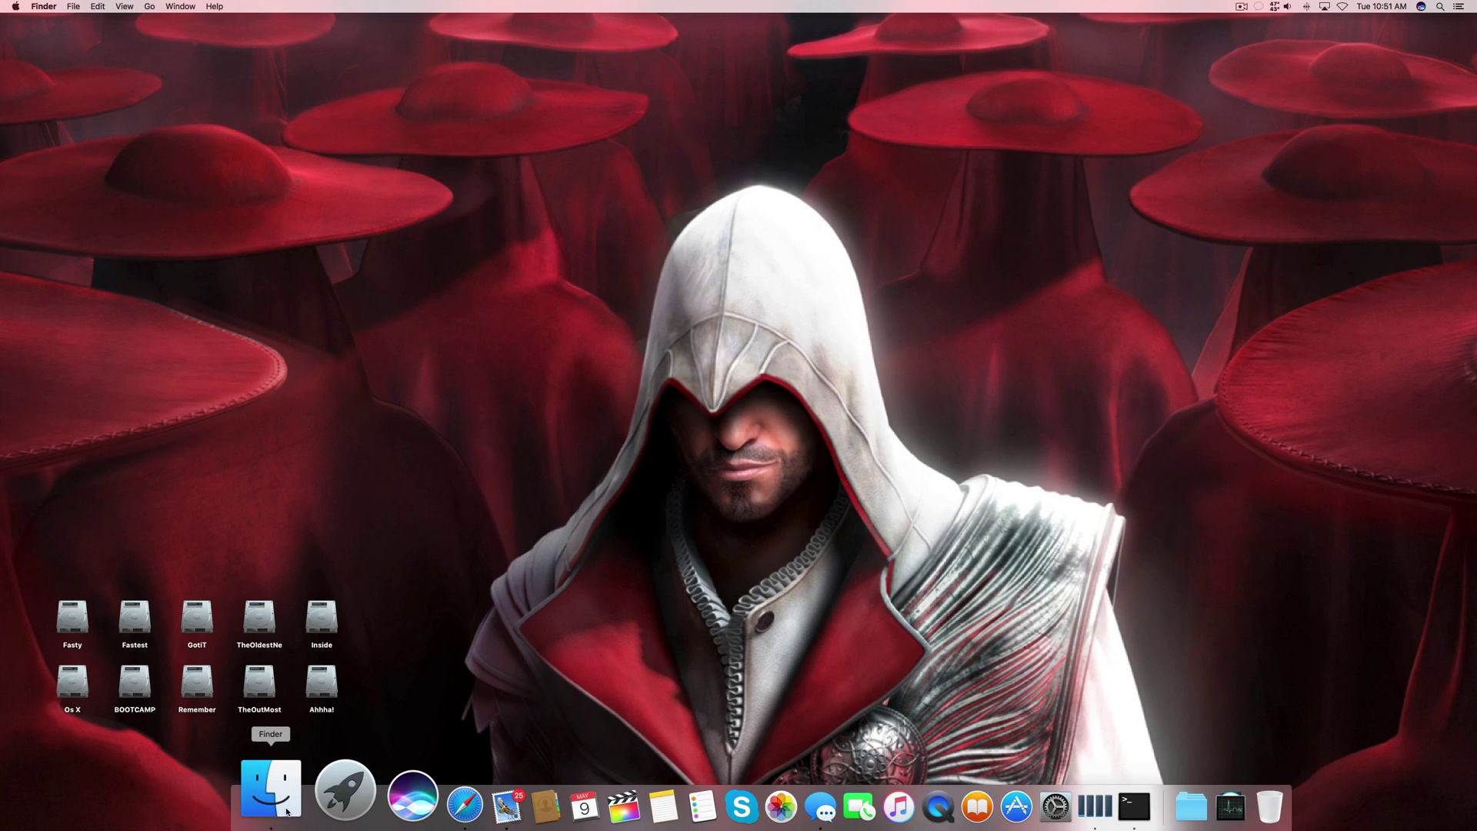
# - Browse the Launchpad app grid, then dismiss it back to the desktop
pyautogui.click(311, 798)
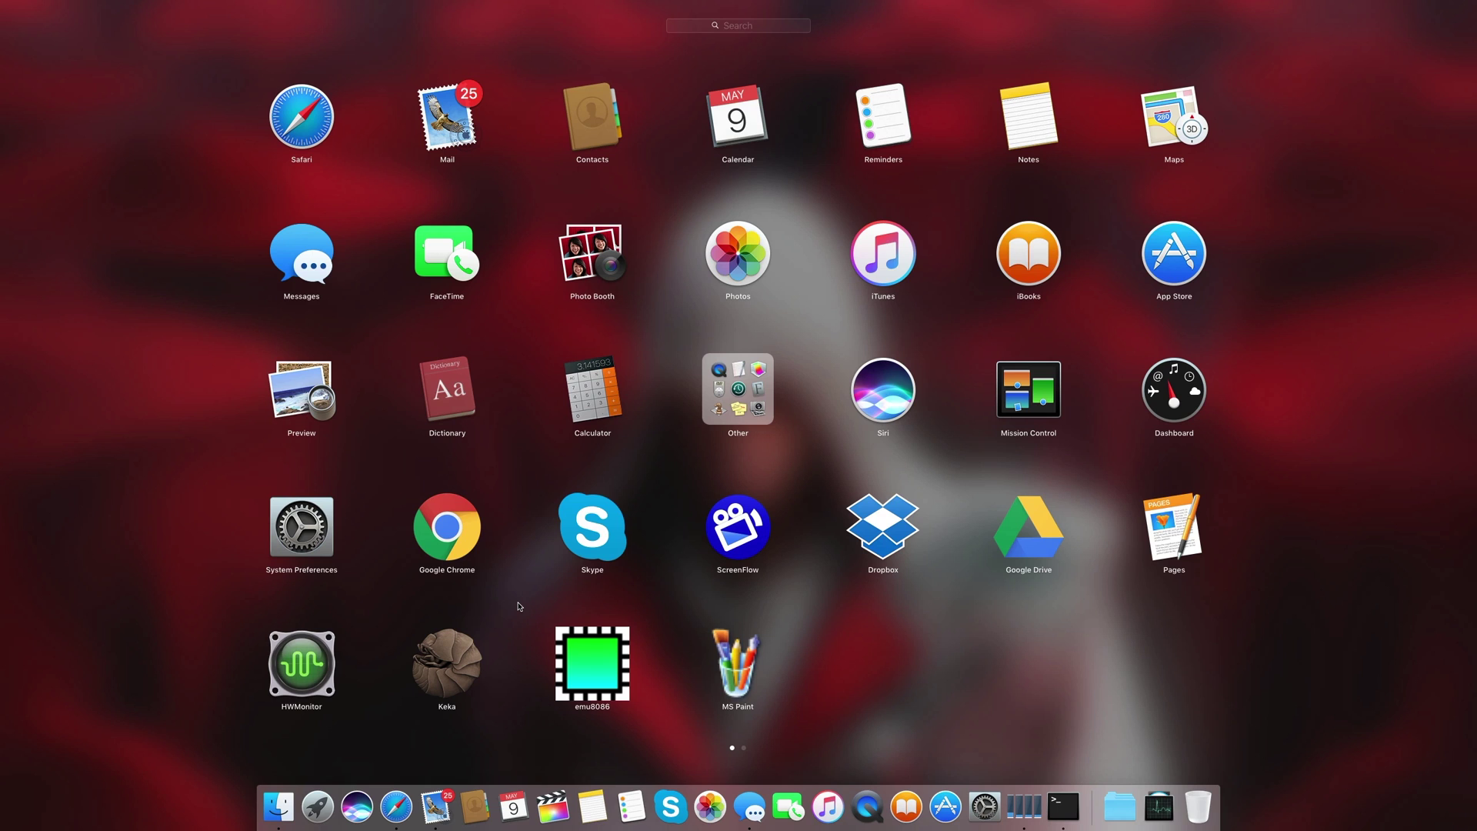
pyautogui.hscroll(5, 518, 605)
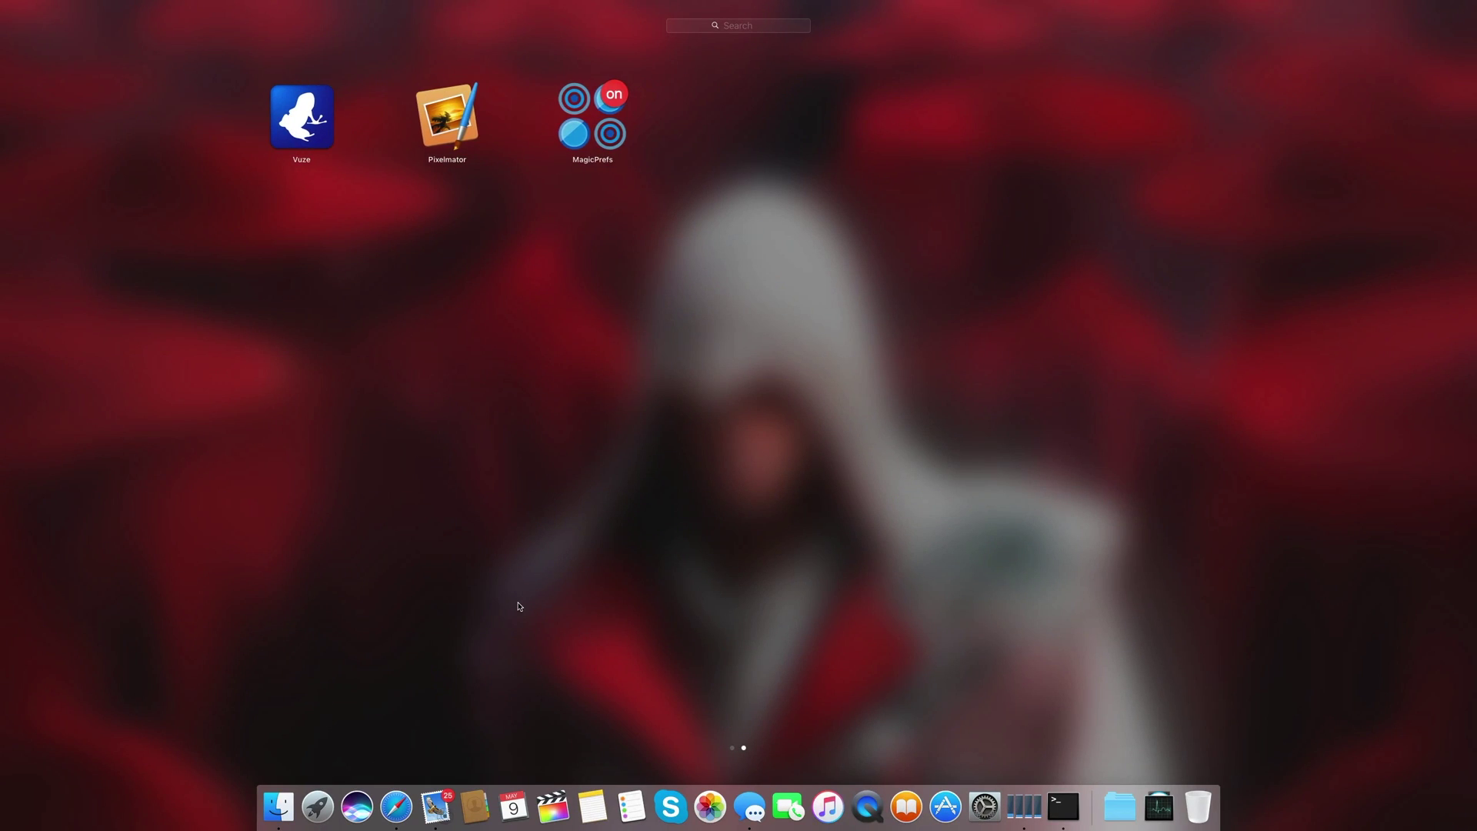
pyautogui.hscroll(-5, 510, 510)
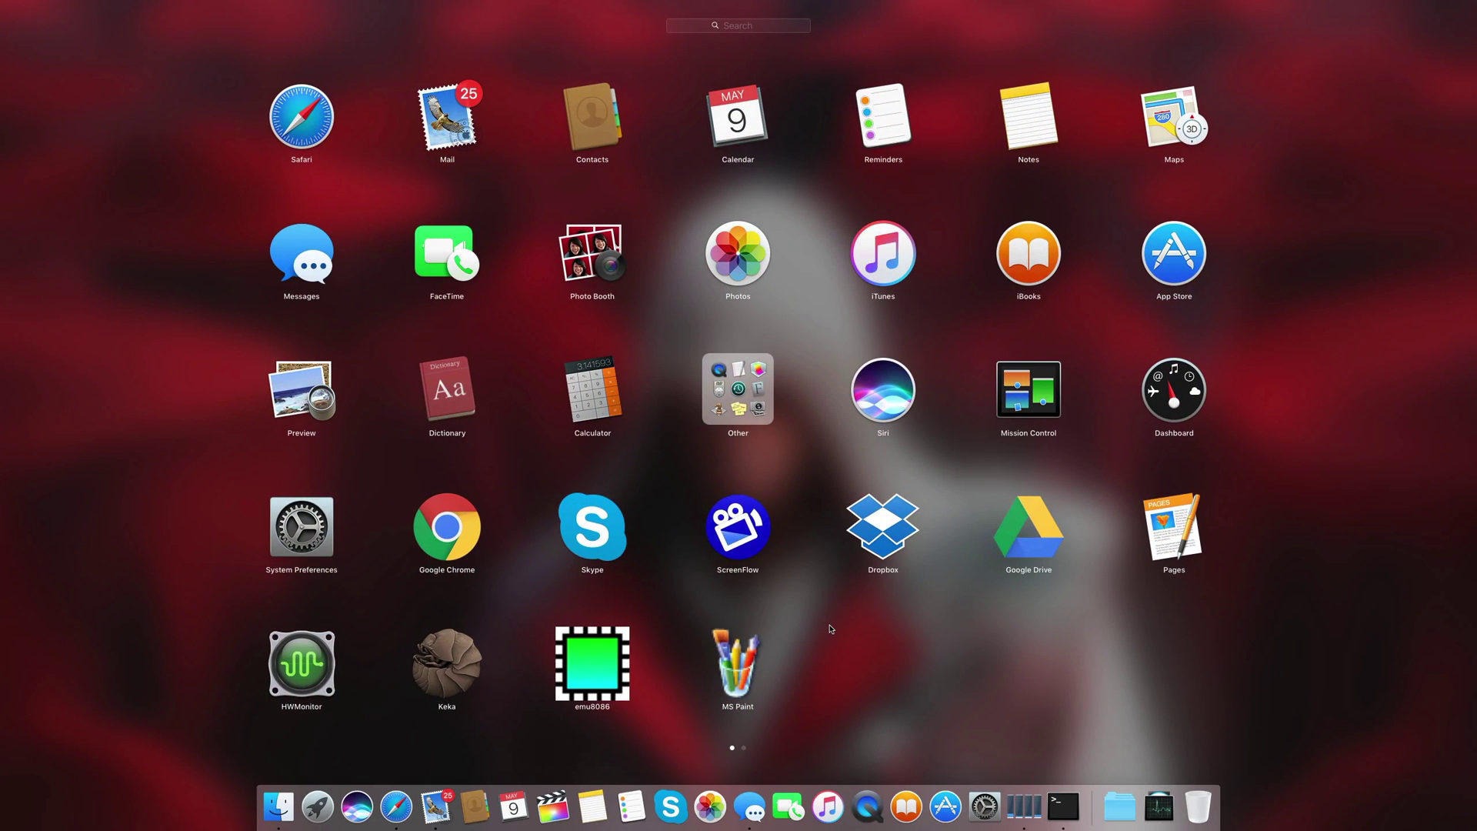
pyautogui.click(894, 656)
# - Launch Clover Configurator through Spotlight search
pyautogui.press('super+space')
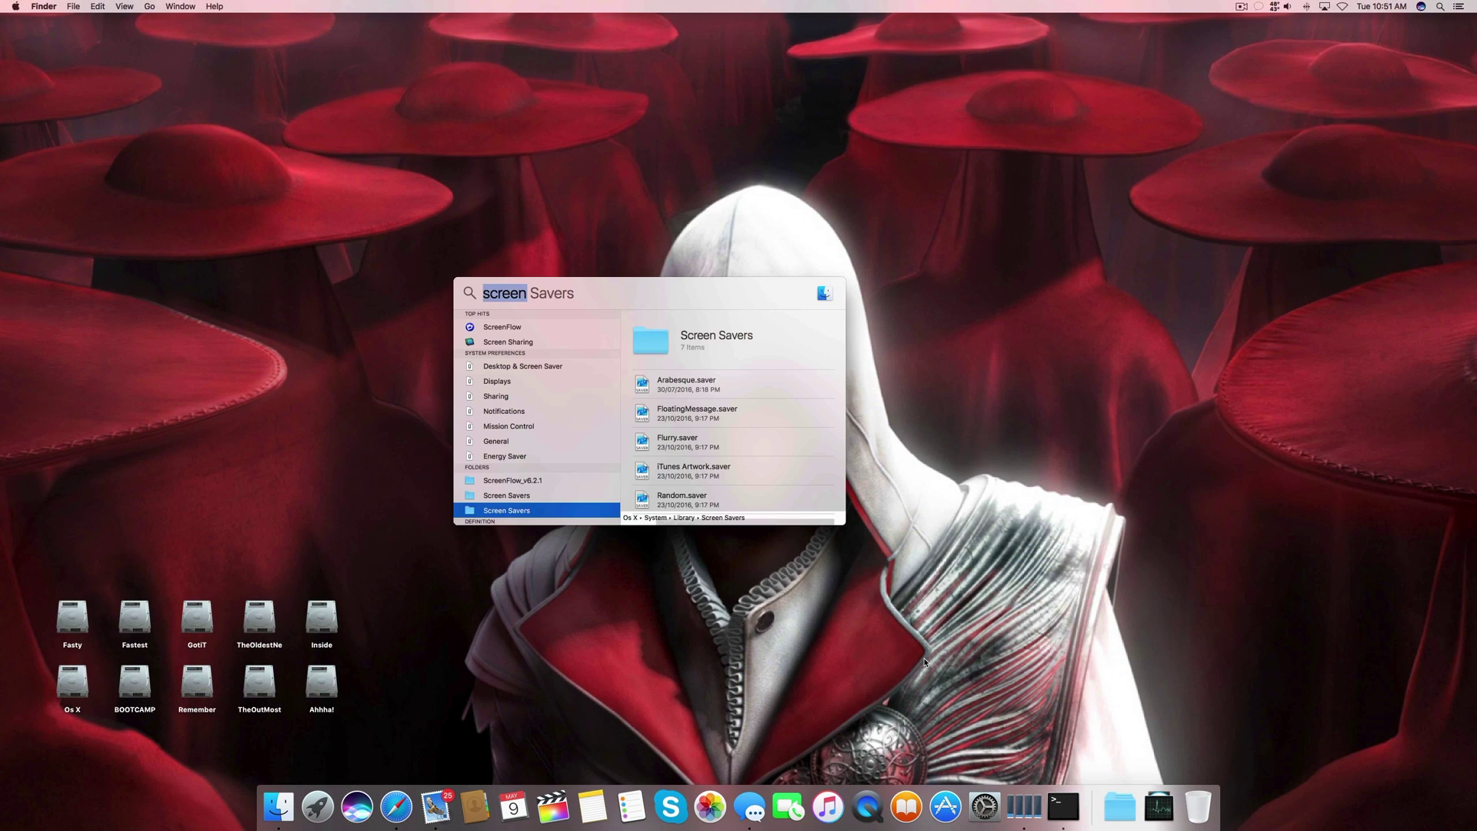
pyautogui.write('d')
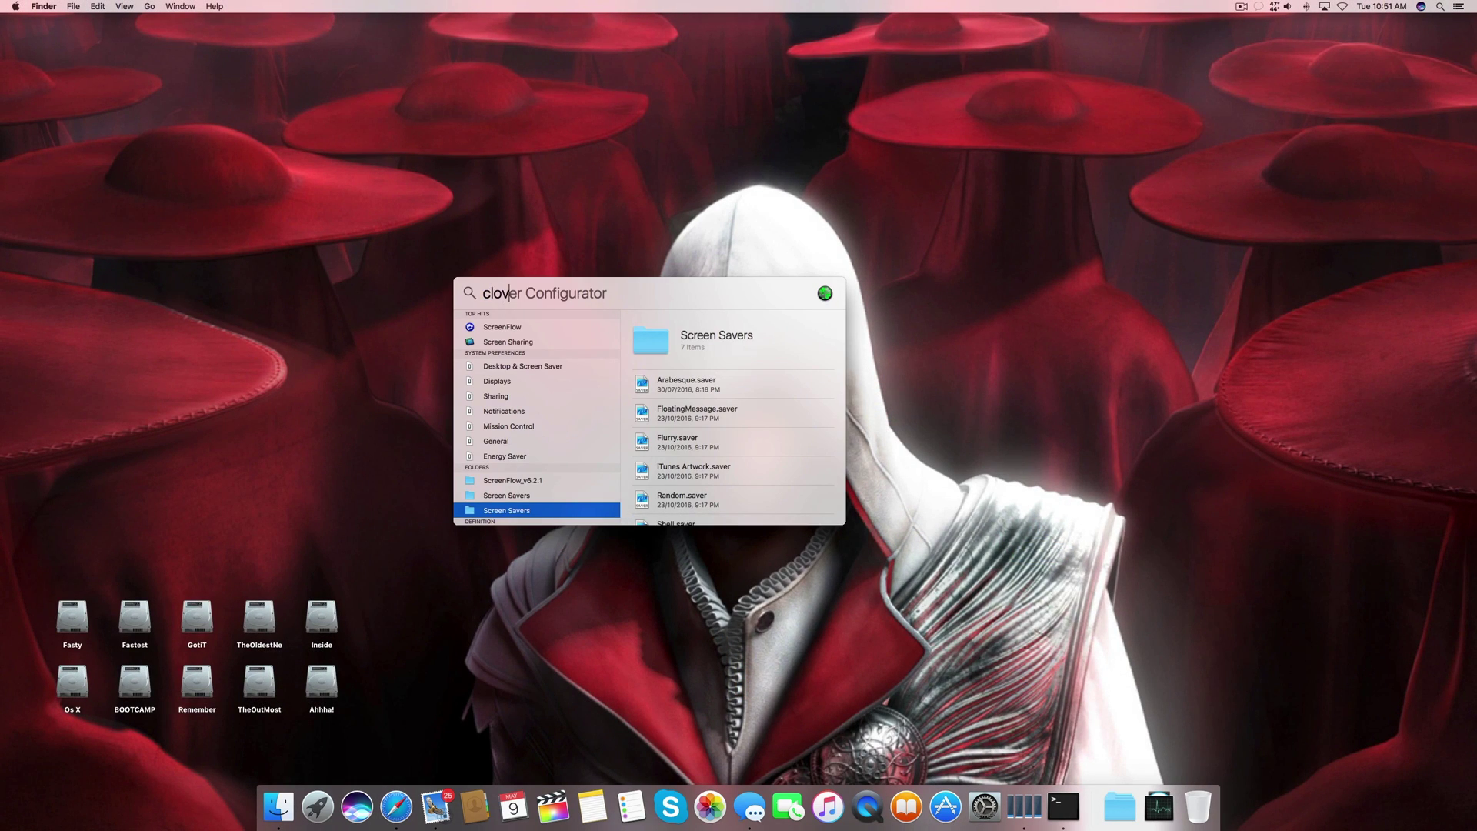
pyautogui.press('Escape')
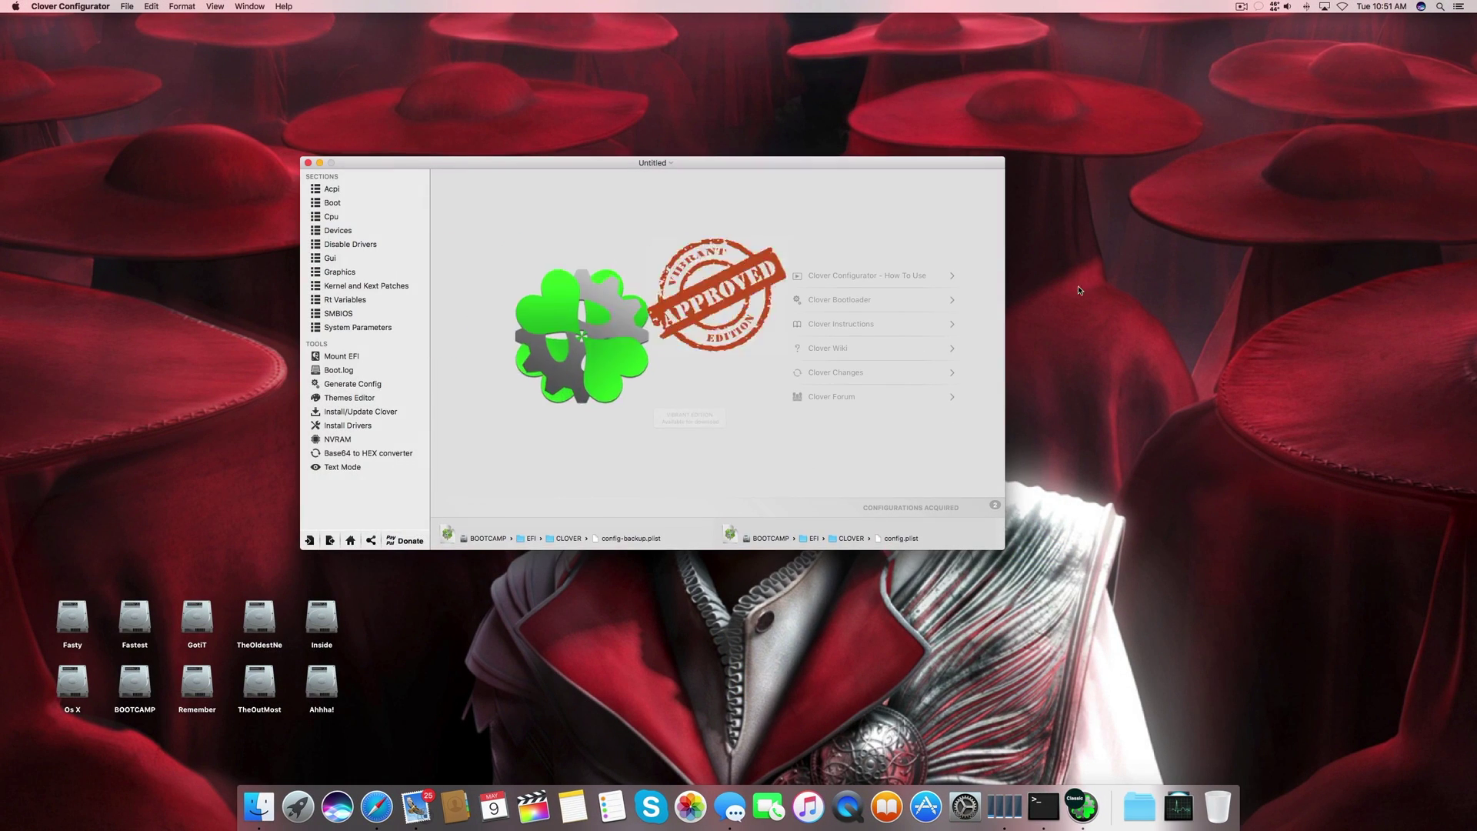
# - Mount the boot disk's EFI partition (disk0s1) at /Volumes/EFI from the Mount EFI page
pyautogui.moveTo(840, 162); pyautogui.dragTo(959, 94)
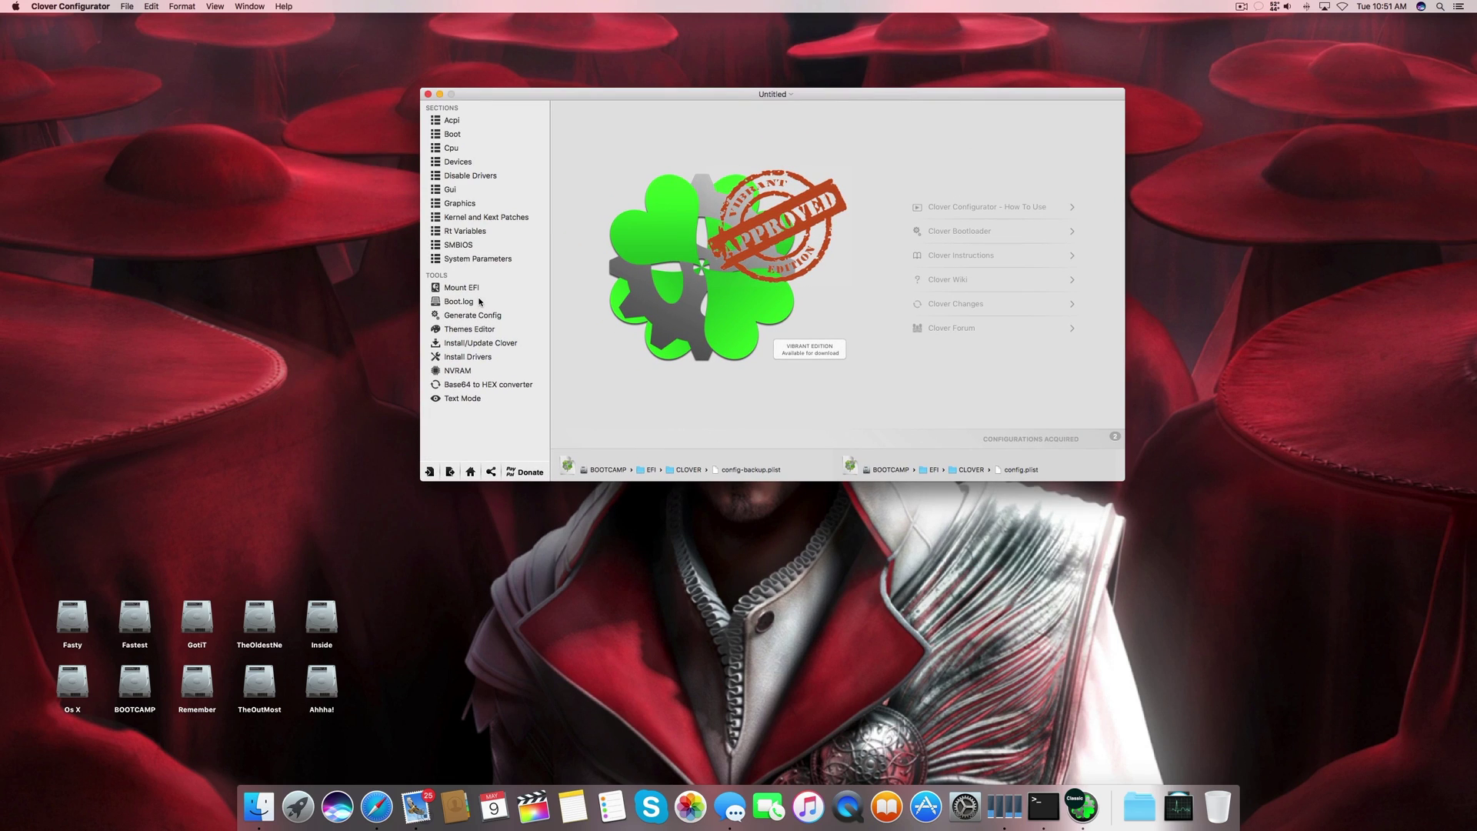
pyautogui.click(500, 288)
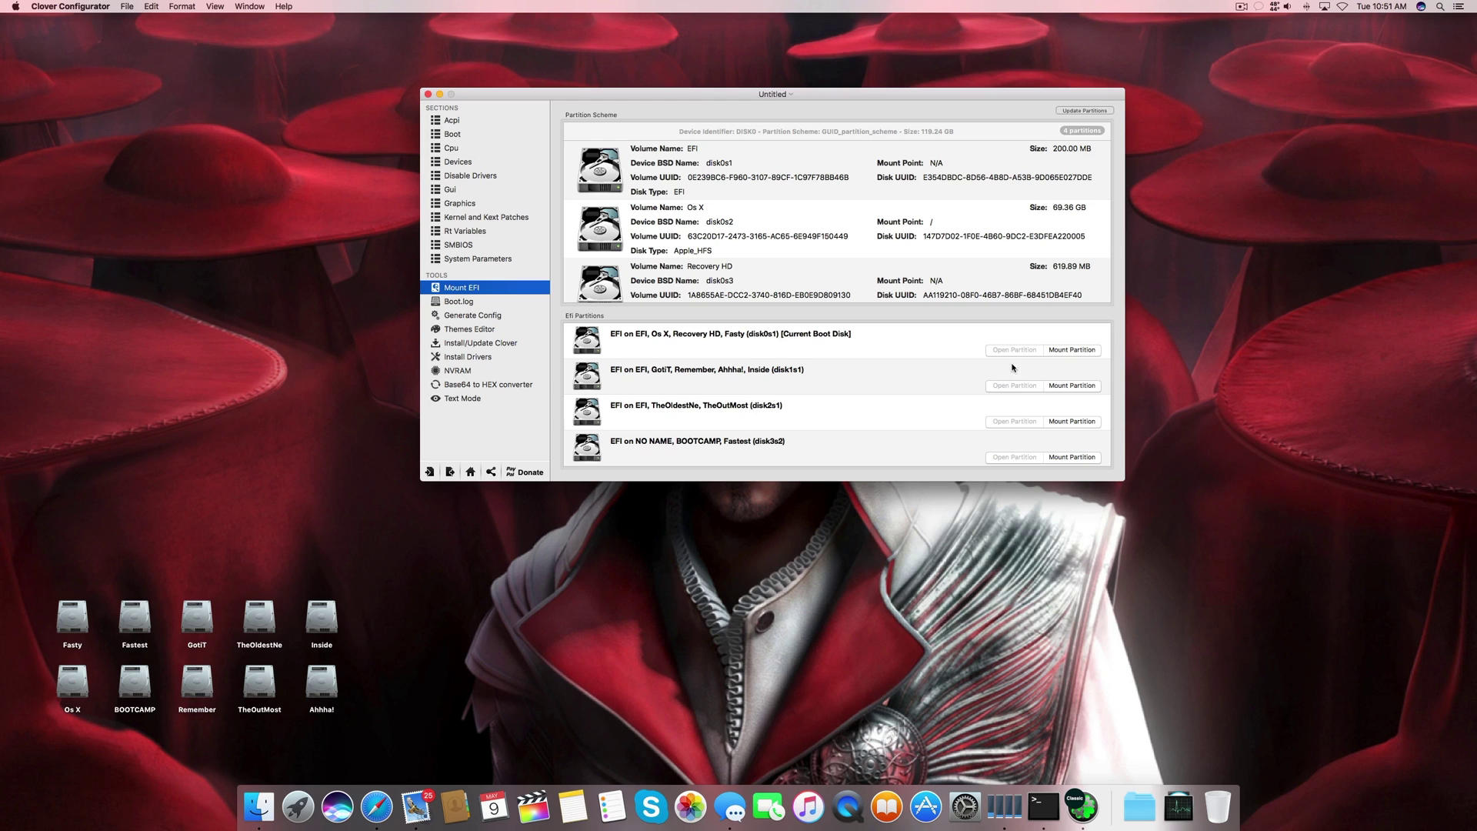
pyautogui.click(1055, 350)
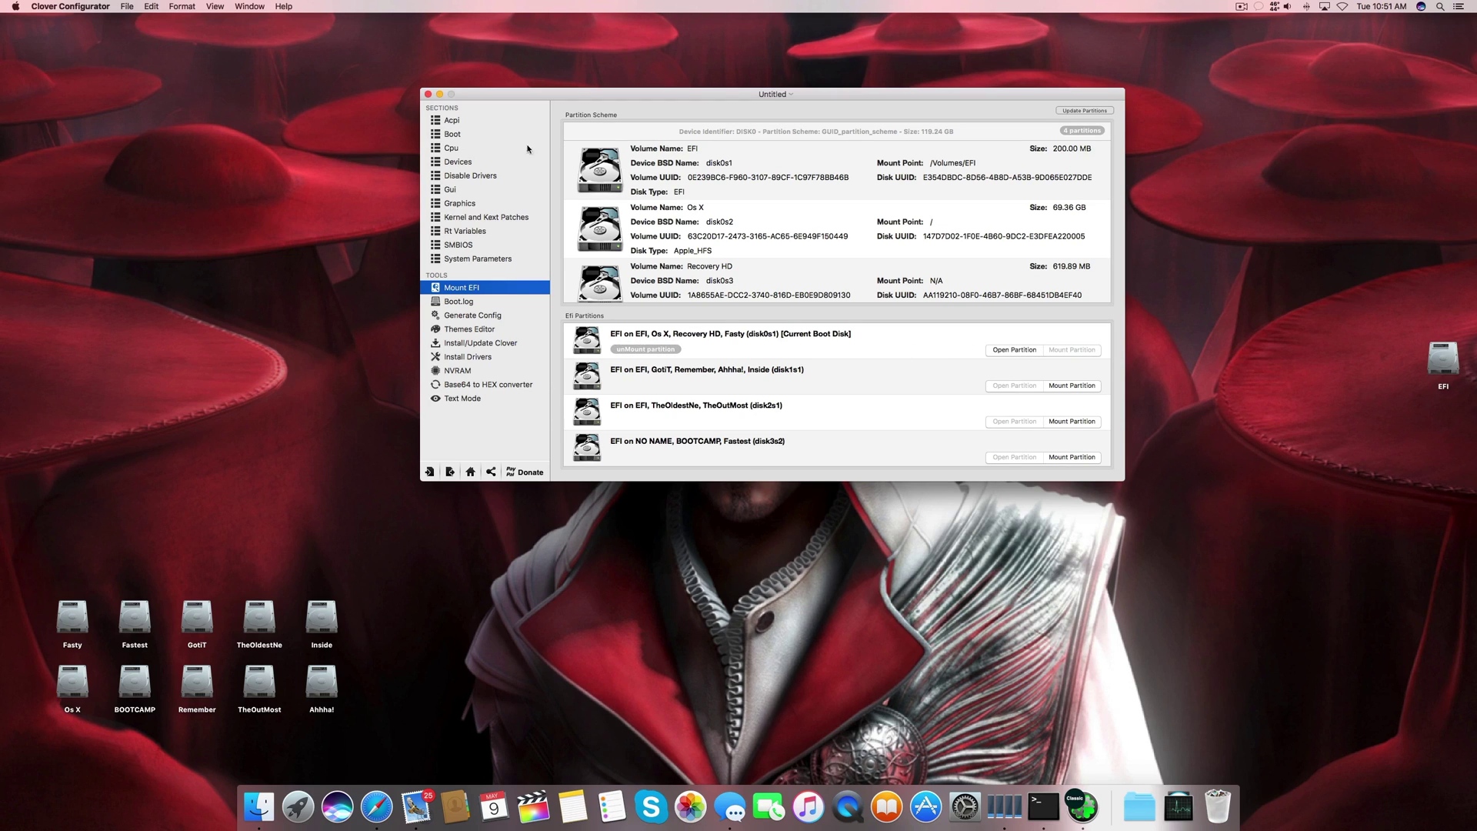
# - Open About This Mac from the Apple menu
pyautogui.moveTo(696, 101); pyautogui.dragTo(705, 153)
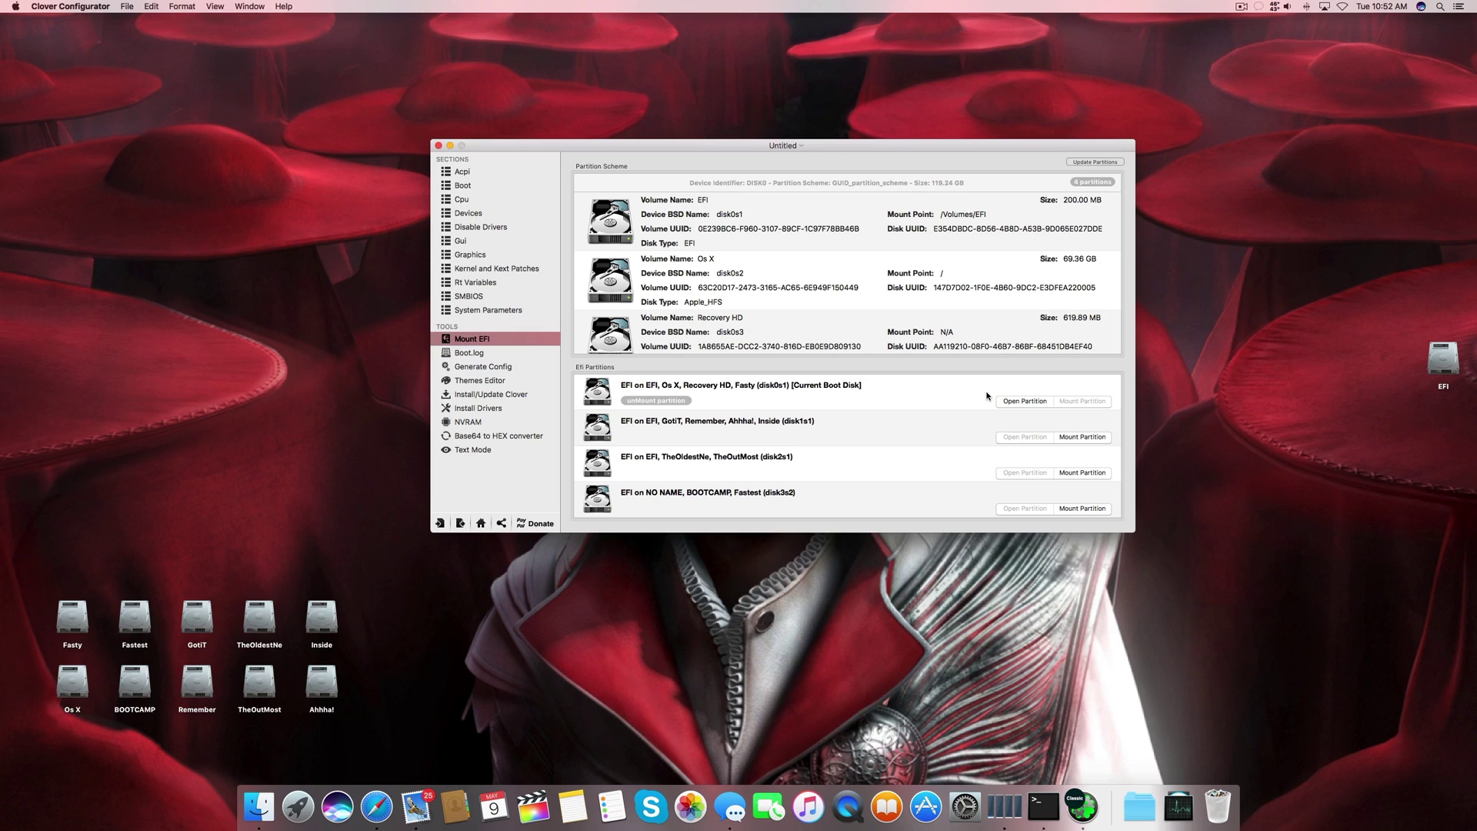
pyautogui.click(15, 7)
pyautogui.click(46, 20)
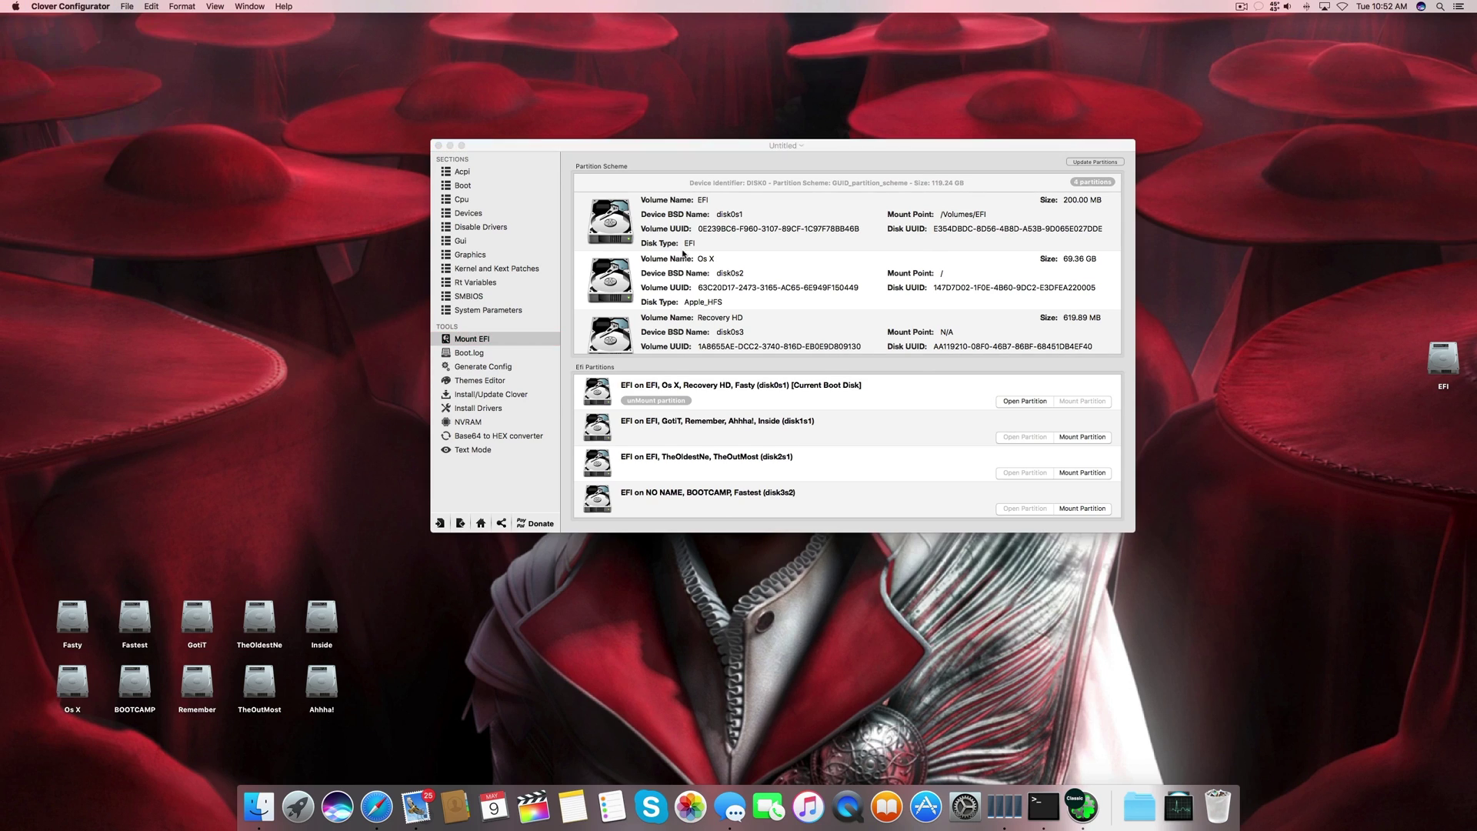
# - Review the Displays tab: two HP ZR2740w monitors at 2560 x 1440 and 1280 x 720
pyautogui.click(687, 180)
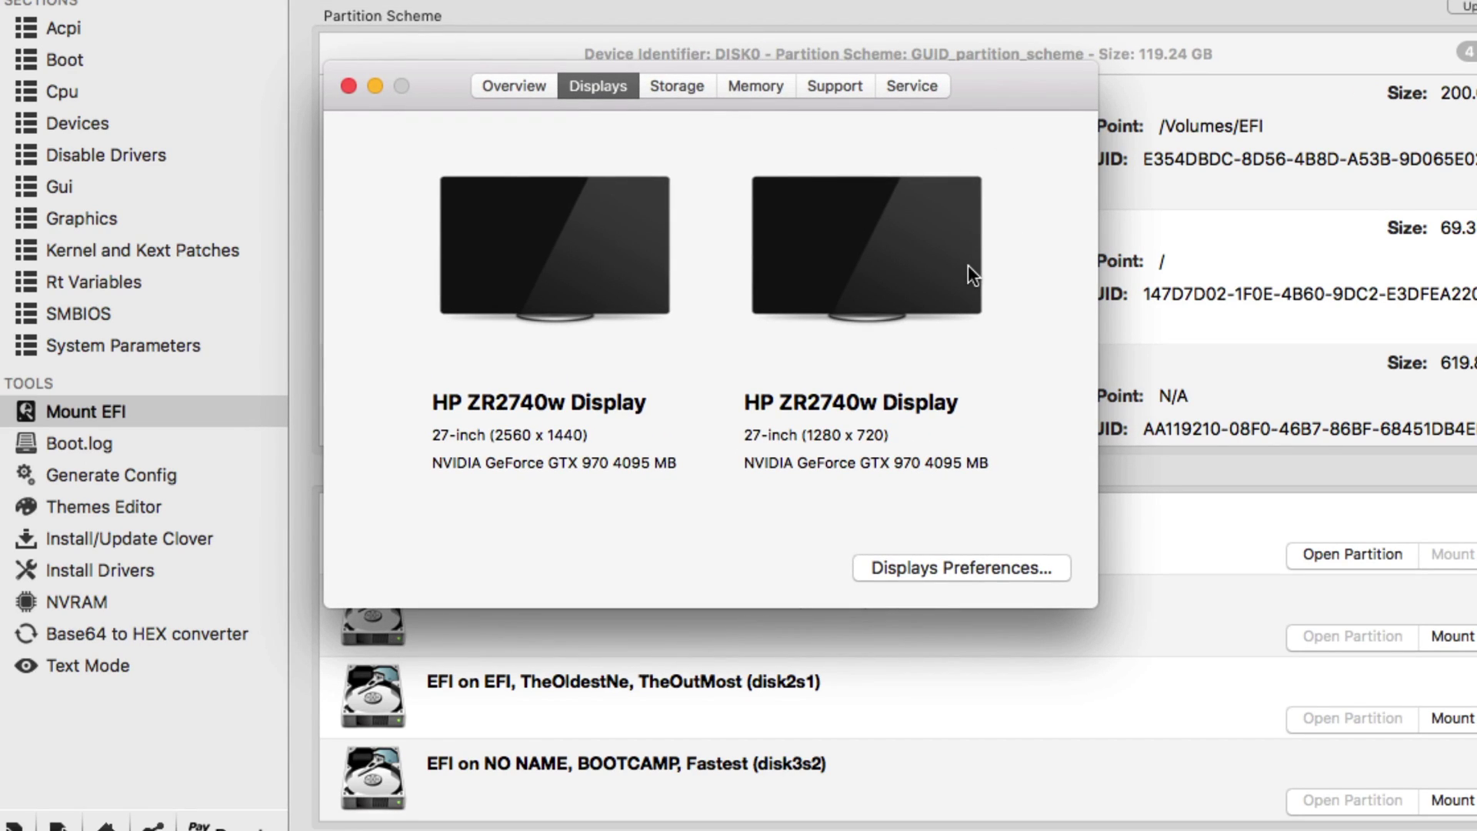
pyautogui.moveTo(980, 117)
pyautogui.mouseDown()
pyautogui.moveTo(981, 156)
pyautogui.moveTo(973, 130)
pyautogui.mouseUp()
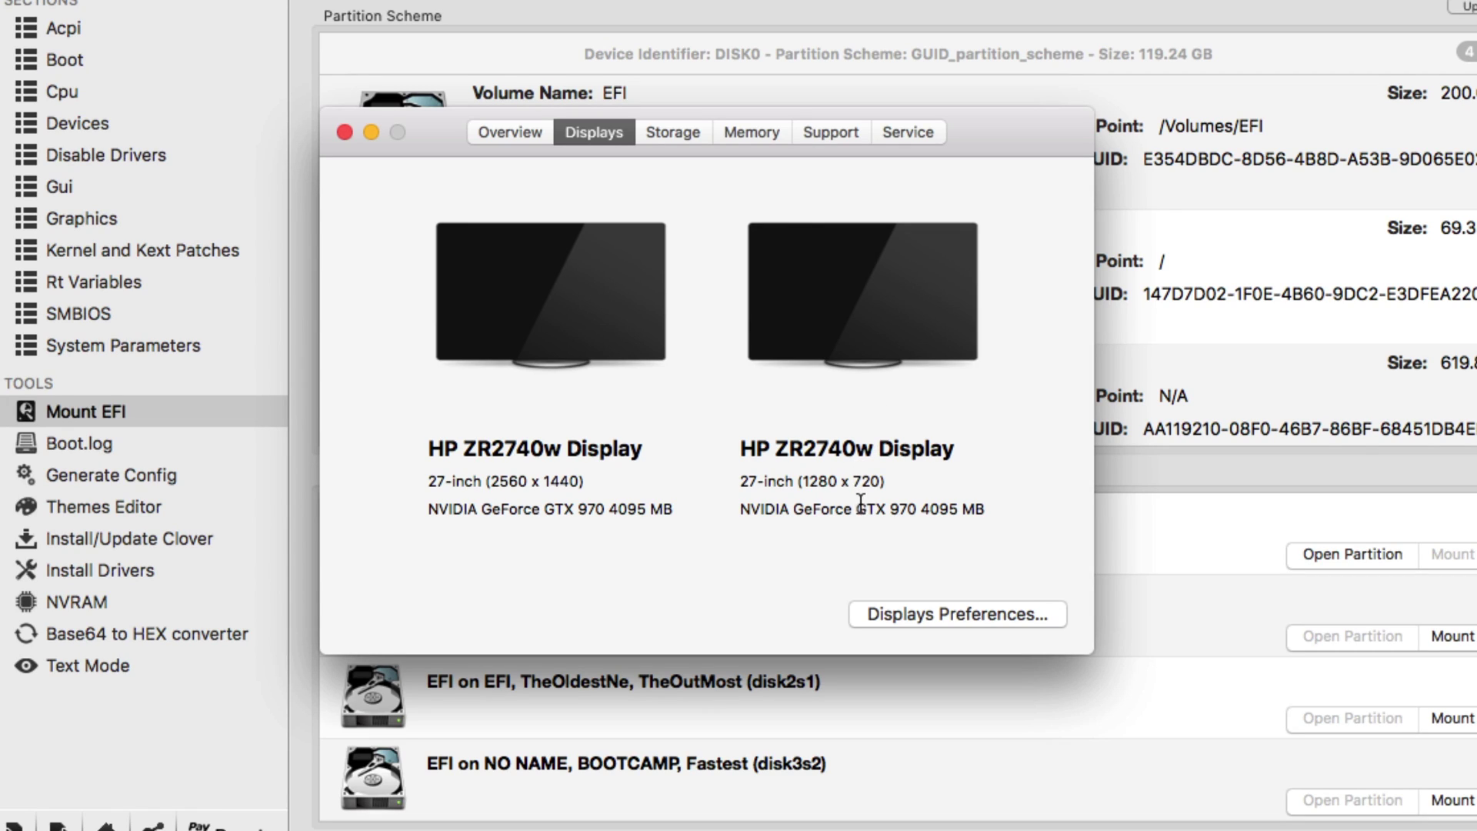
pyautogui.moveTo(810, 490); pyautogui.dragTo(881, 489)
pyautogui.click(851, 493)
pyautogui.moveTo(486, 481); pyautogui.dragTo(609, 483)
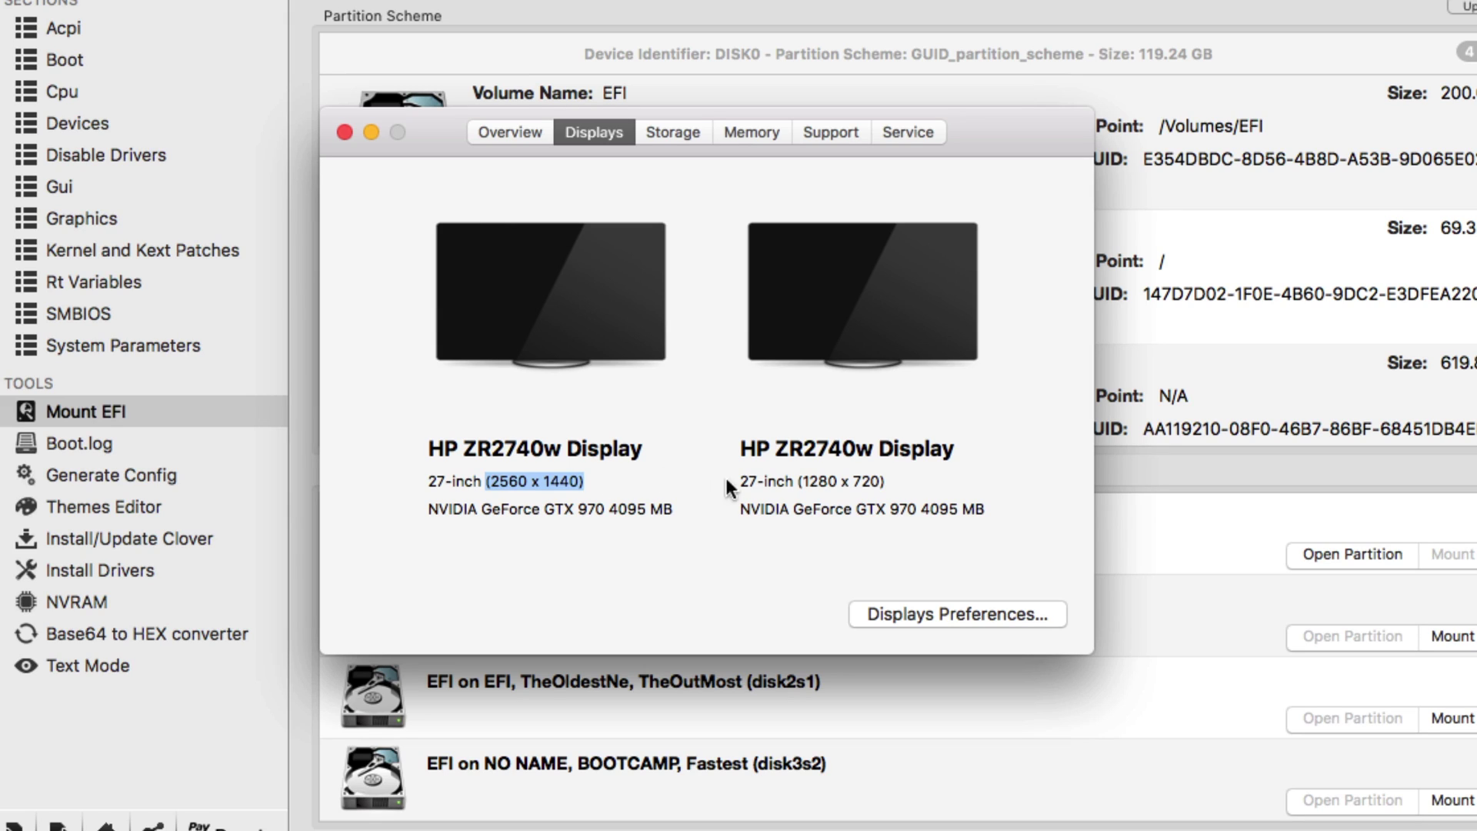
pyautogui.click(781, 480)
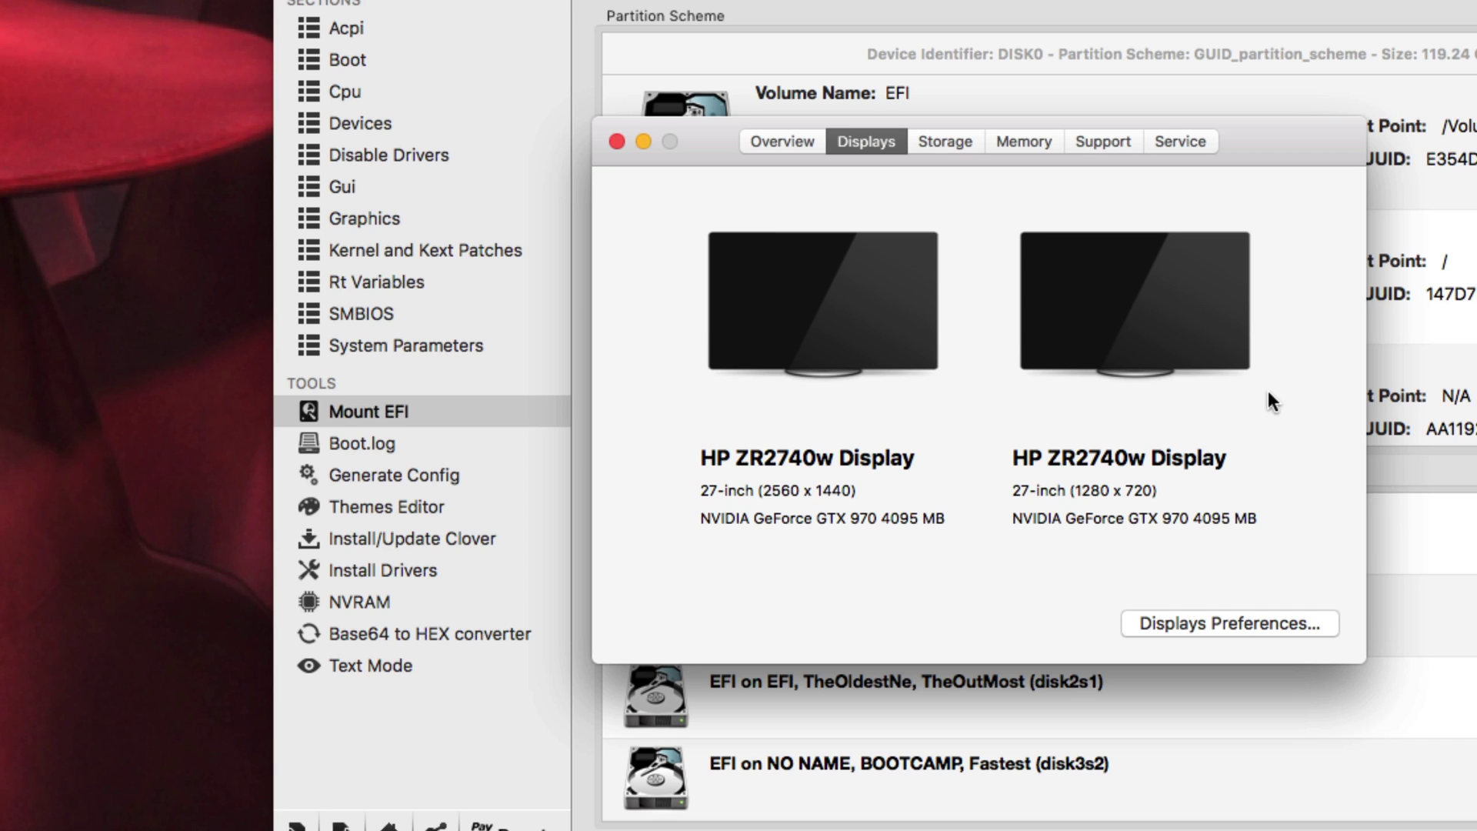
# - Reposition the About This Mac window, then close it to return to Clover Configurator
pyautogui.moveTo(1195, 363); pyautogui.dragTo(815, 271)
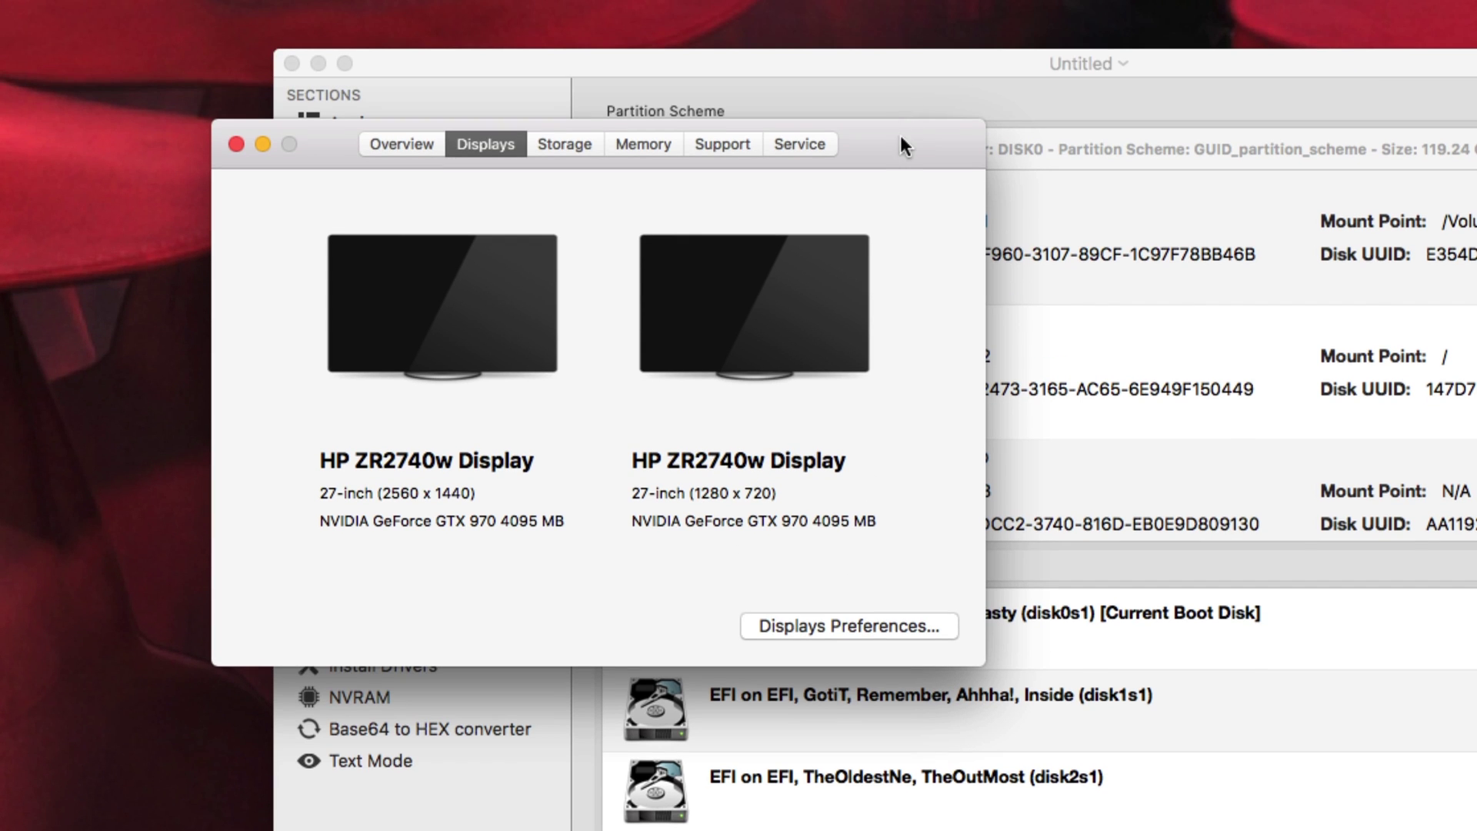
pyautogui.moveTo(900, 136); pyautogui.dragTo(978, 187)
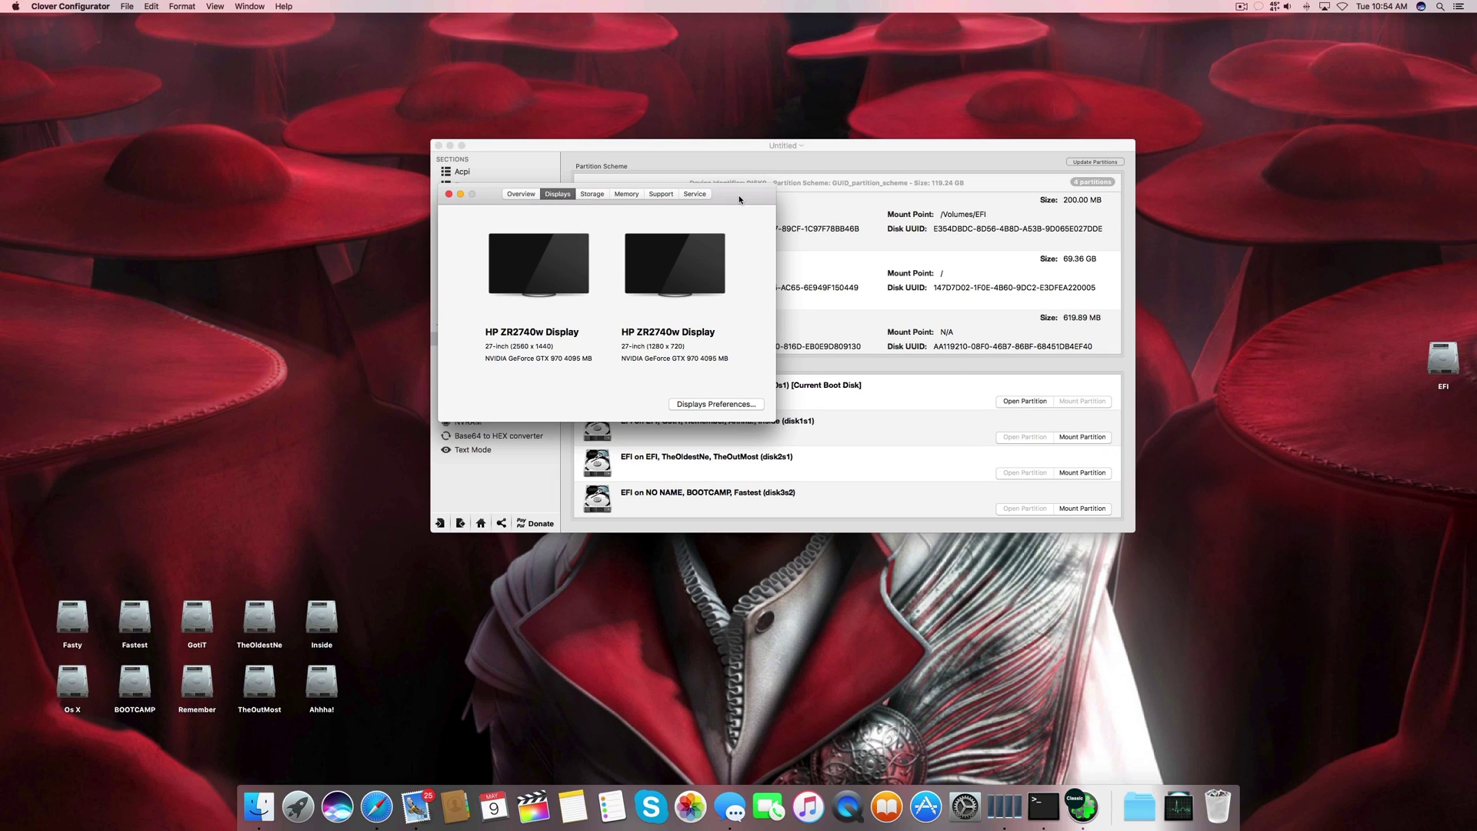
pyautogui.moveTo(741, 195); pyautogui.dragTo(874, 220)
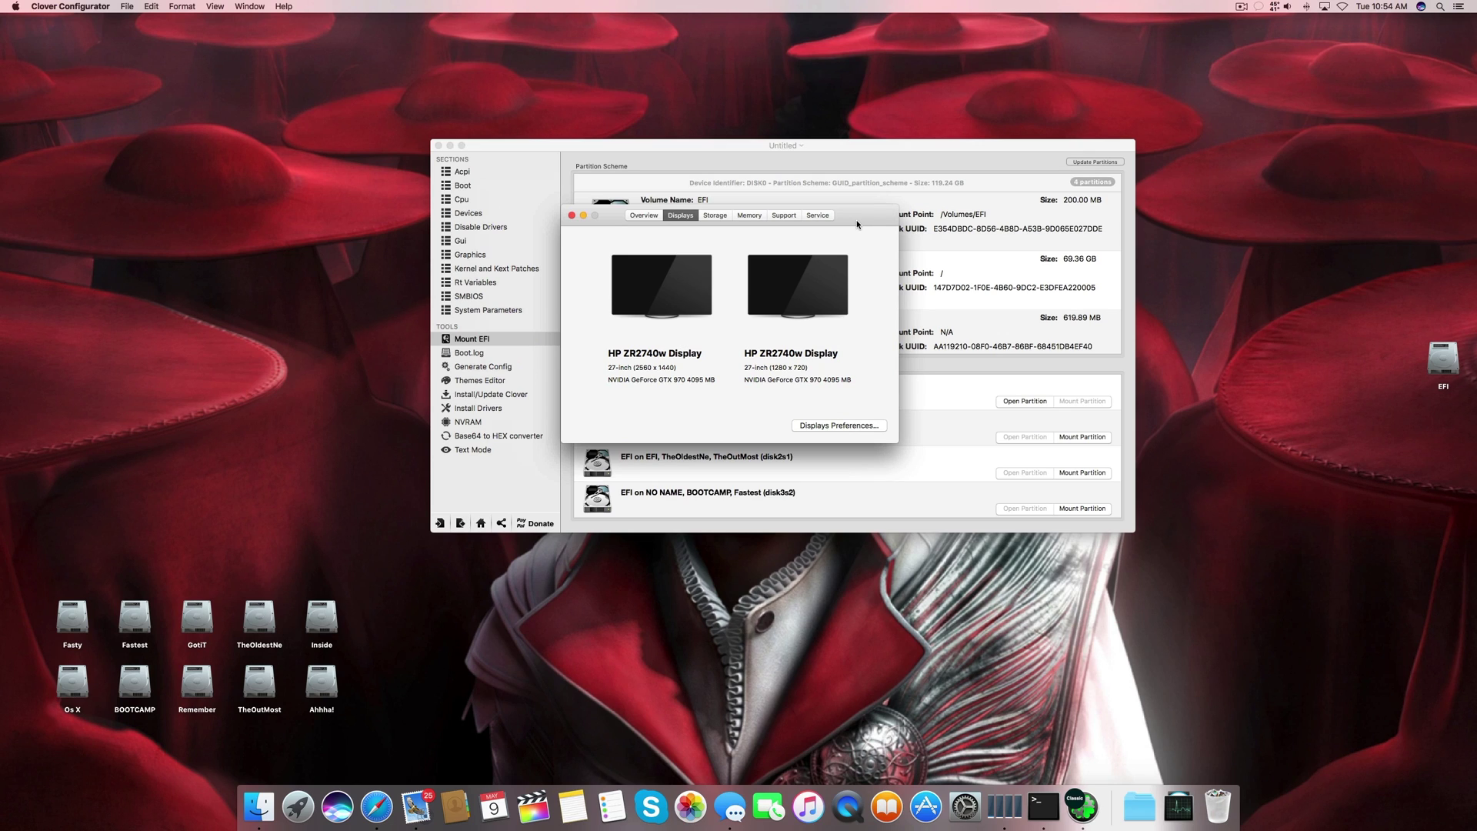
pyautogui.moveTo(852, 224); pyautogui.dragTo(879, 243)
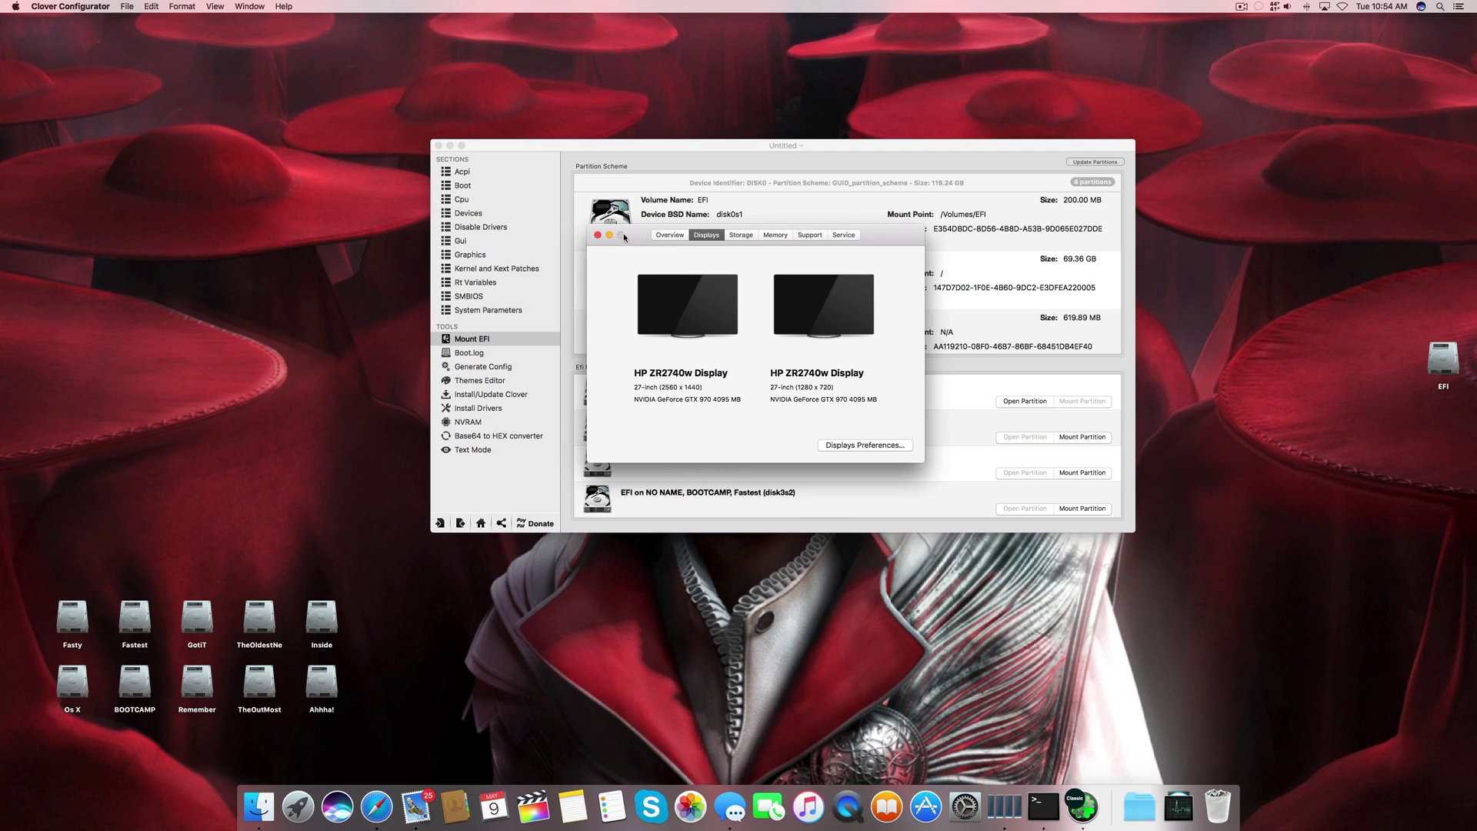
pyautogui.click(599, 235)
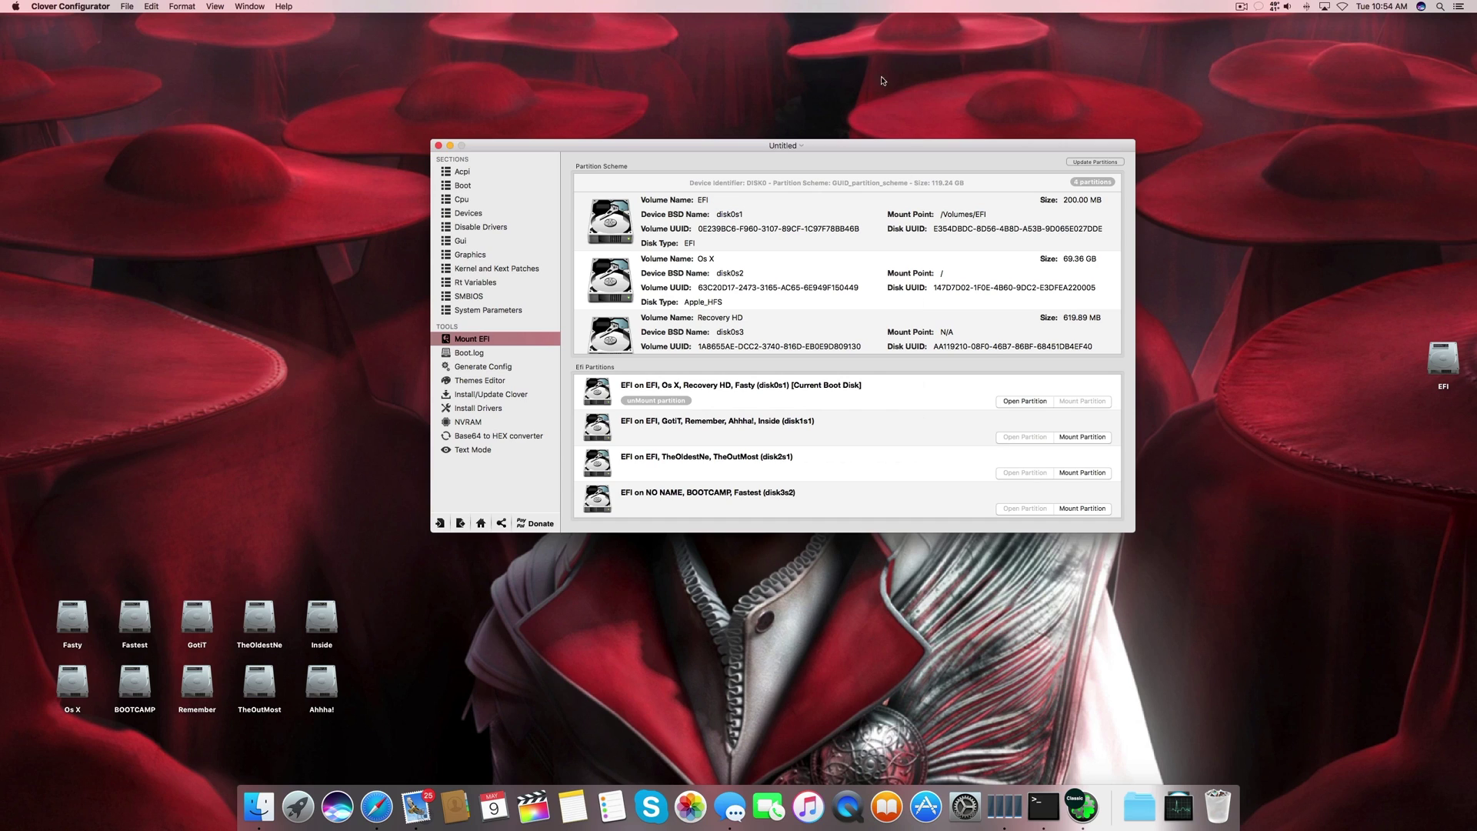
# - Open the EFI partition's CLOVER config.plist and show its Graphics section
pyautogui.moveTo(912, 148); pyautogui.dragTo(922, 112)
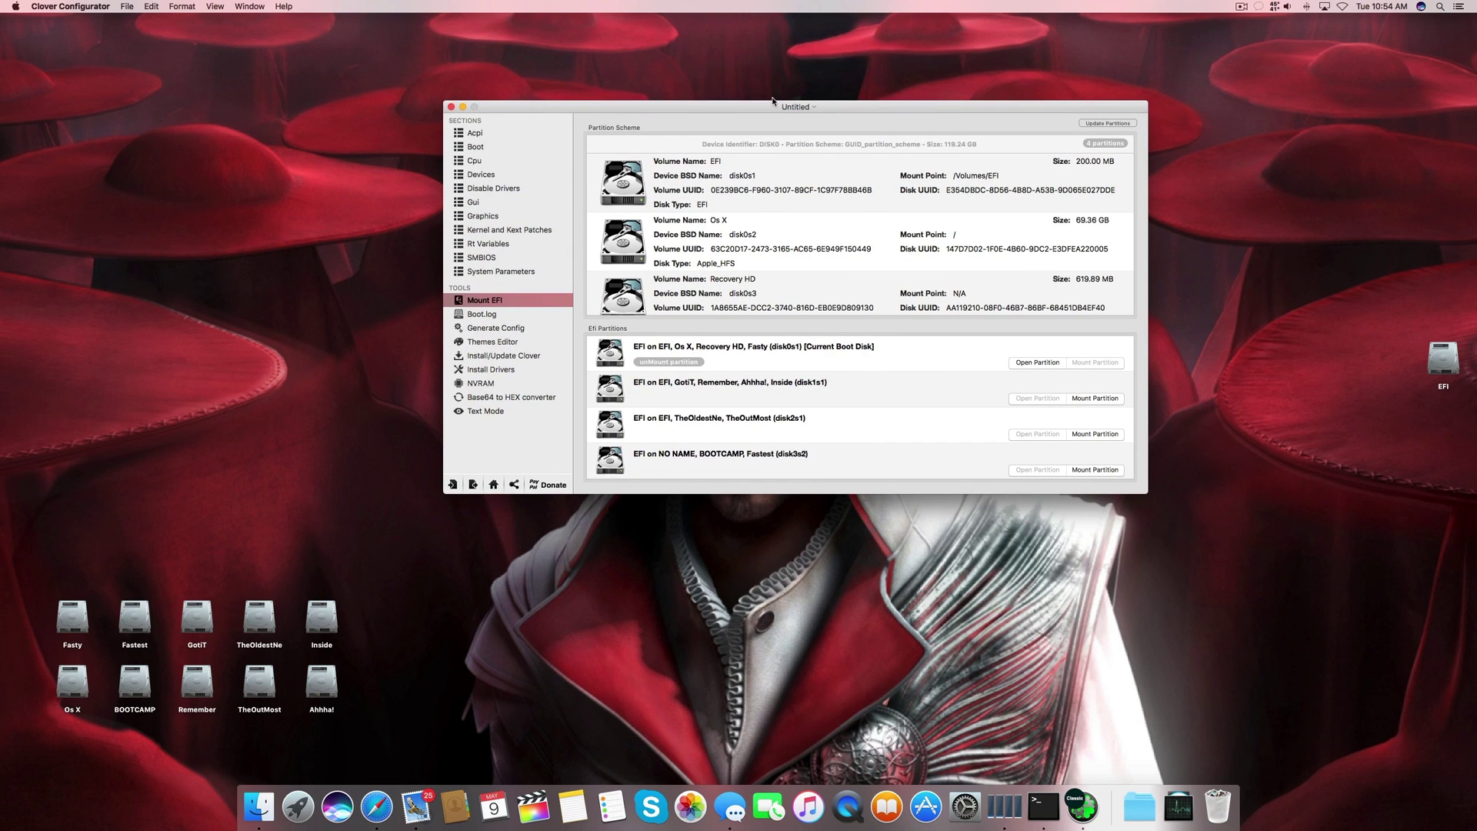
pyautogui.moveTo(772, 101); pyautogui.dragTo(780, 130)
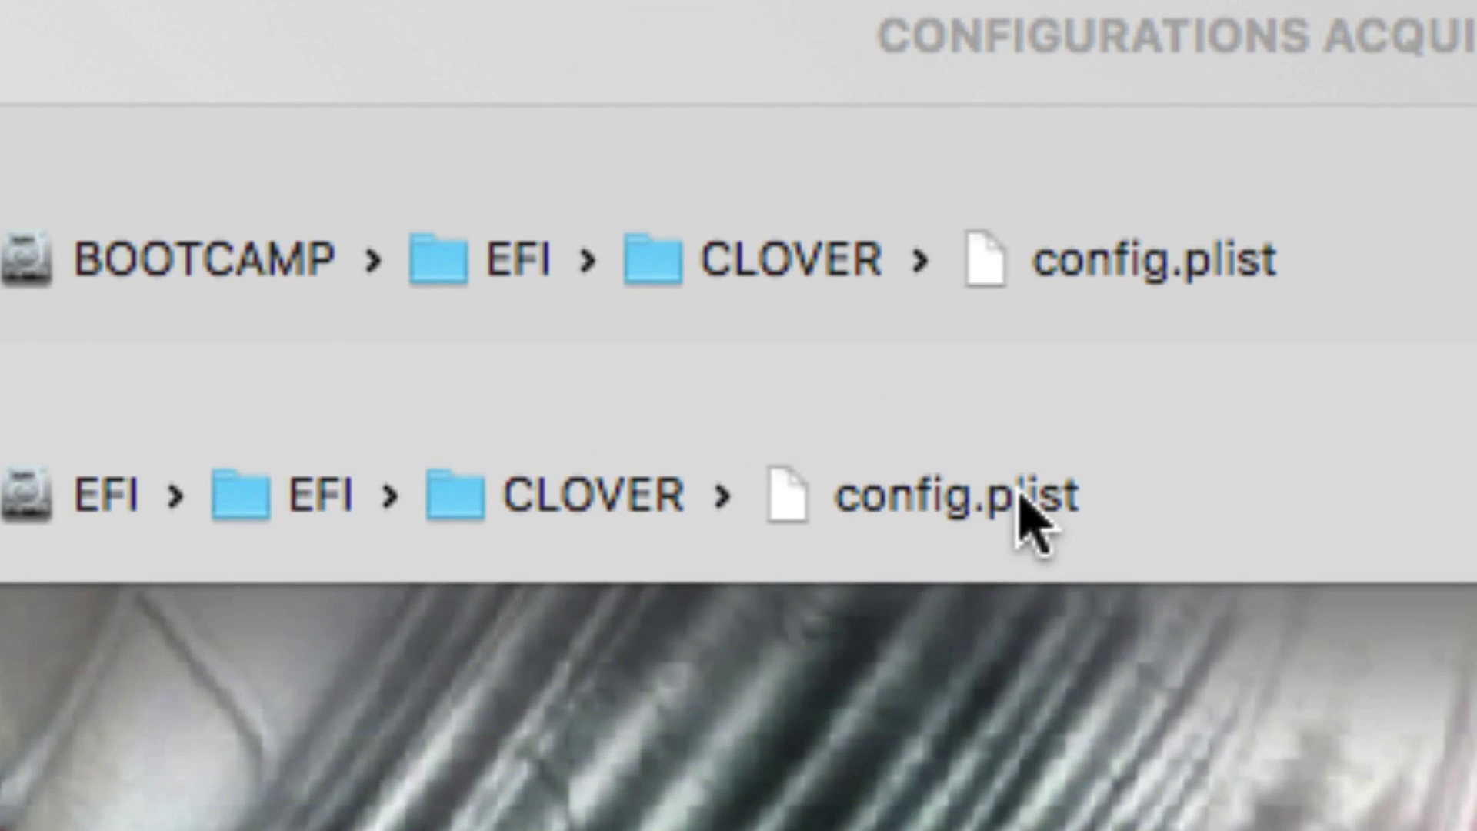
pyautogui.doubleClick(1029, 512)
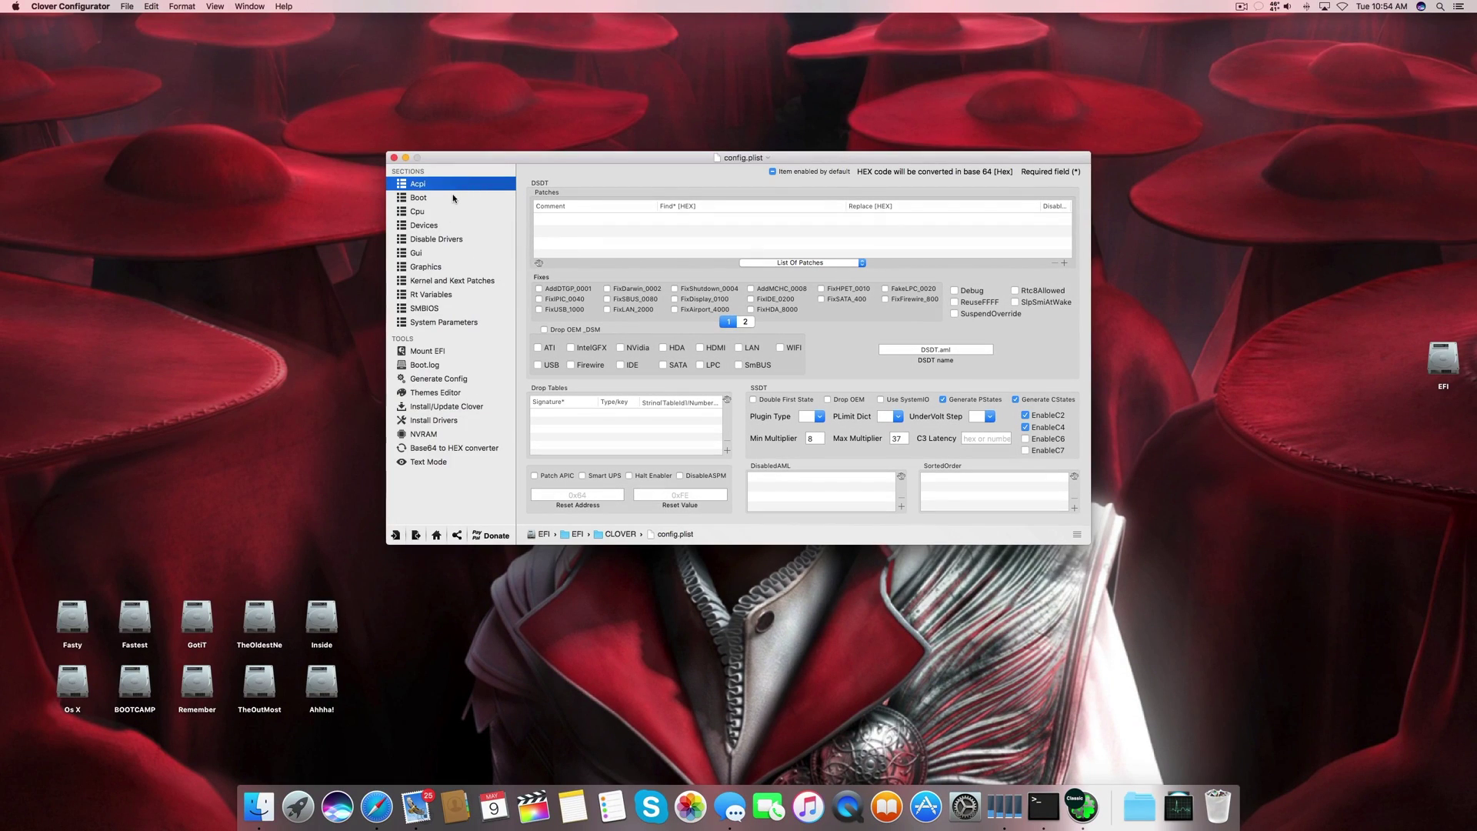
pyautogui.click(425, 266)
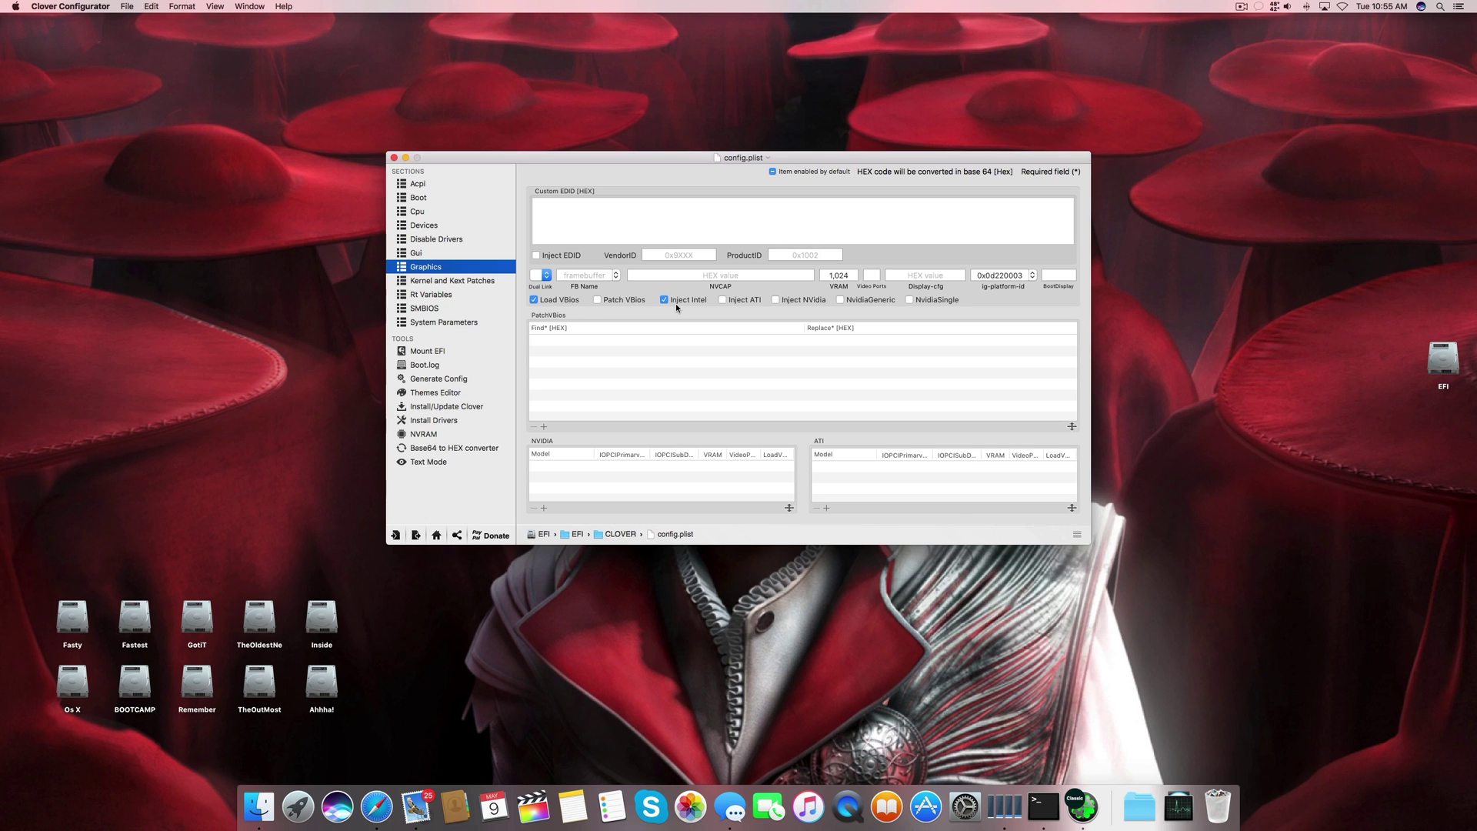
# - Choose ig-platform-id 0d220003 under Haswell (Desktop), leaving VRAM at 1,024
pyautogui.click(856, 277)
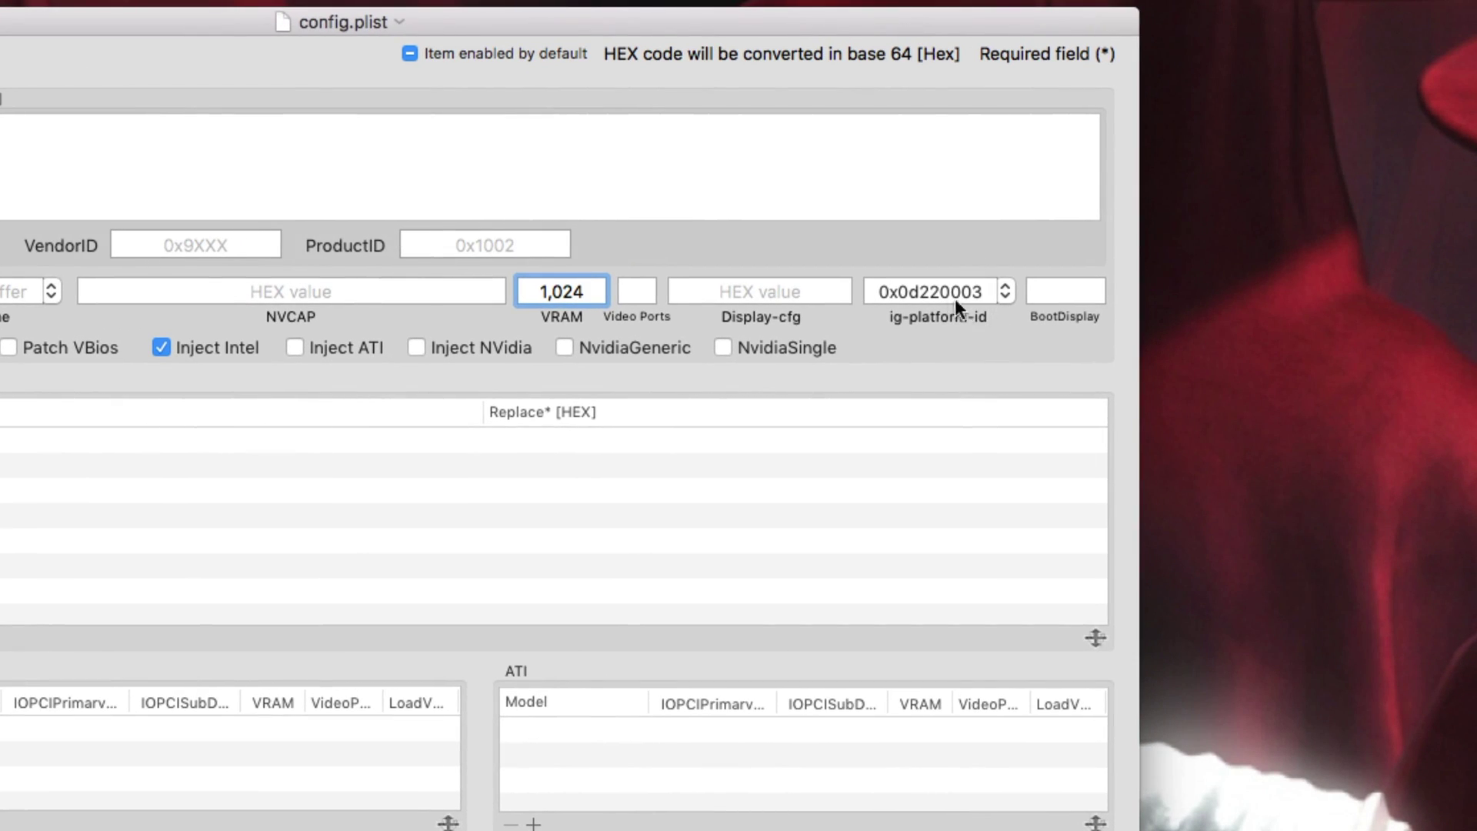
pyautogui.click(1005, 292)
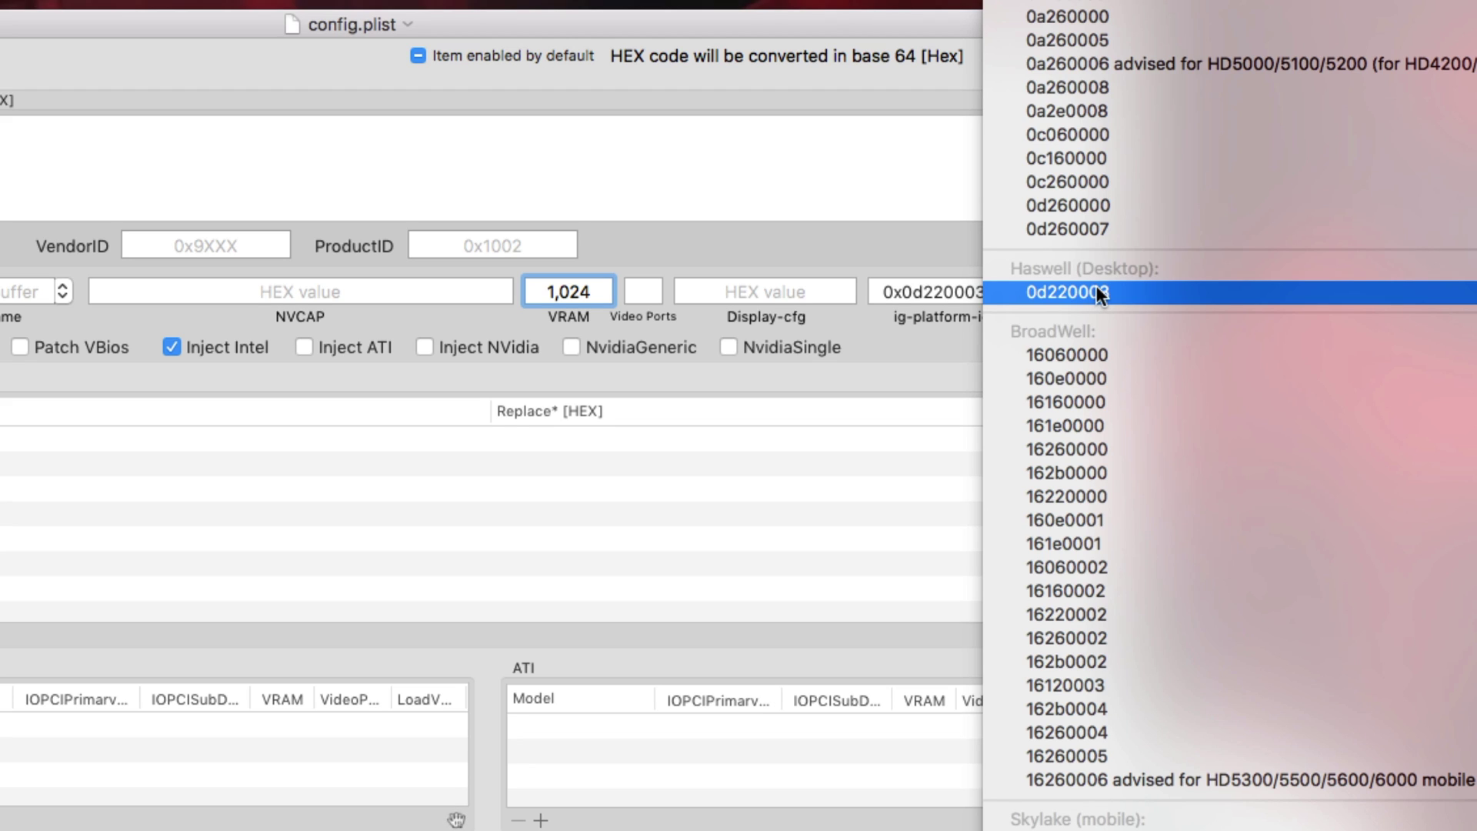
pyautogui.click(1097, 292)
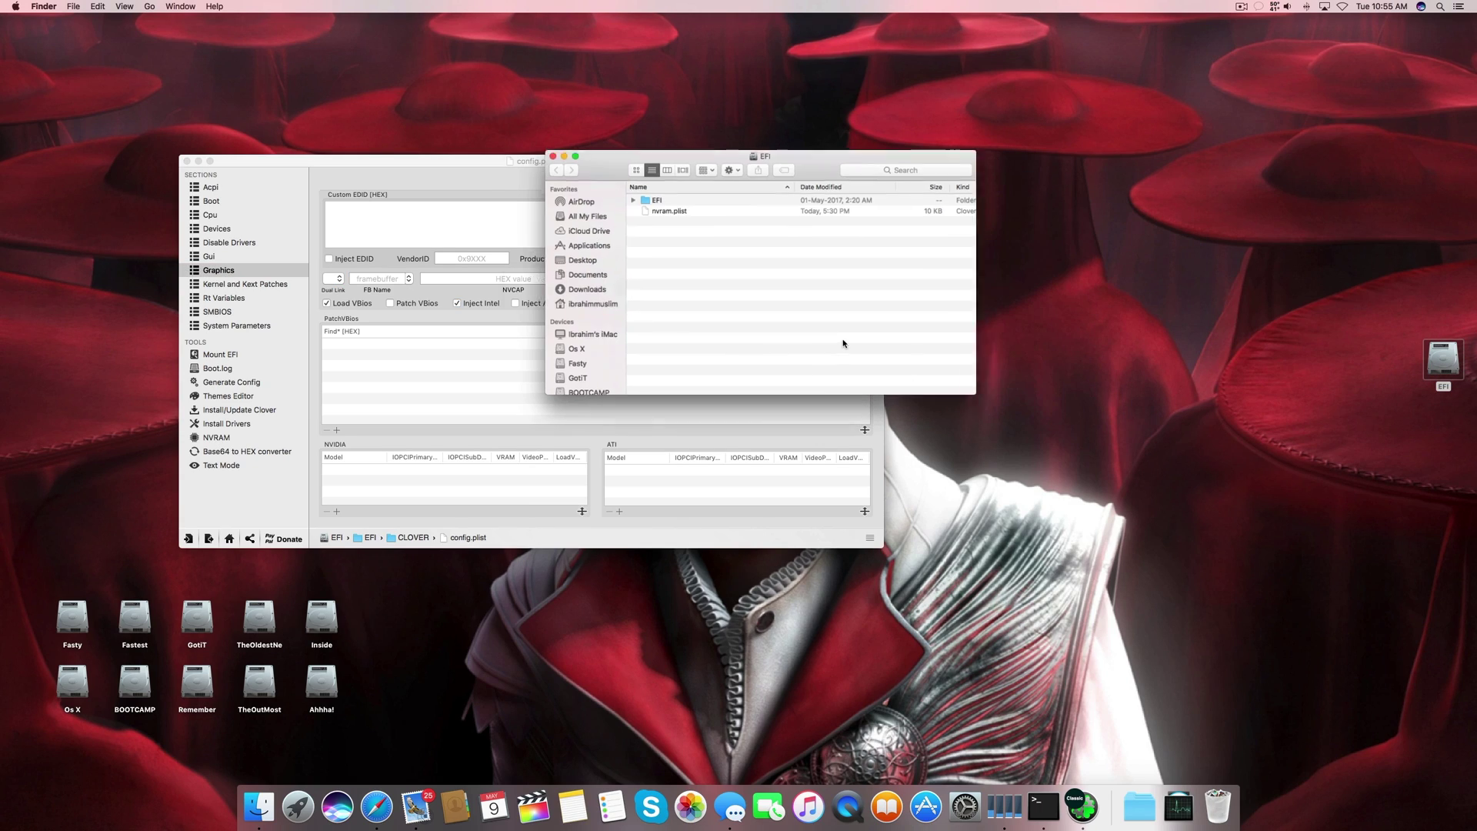
# - Browse EFI > CLOVER > kexts > Other, select its four kexts, and close Finder
pyautogui.doubleClick(656, 200)
pyautogui.doubleClick(639, 222)
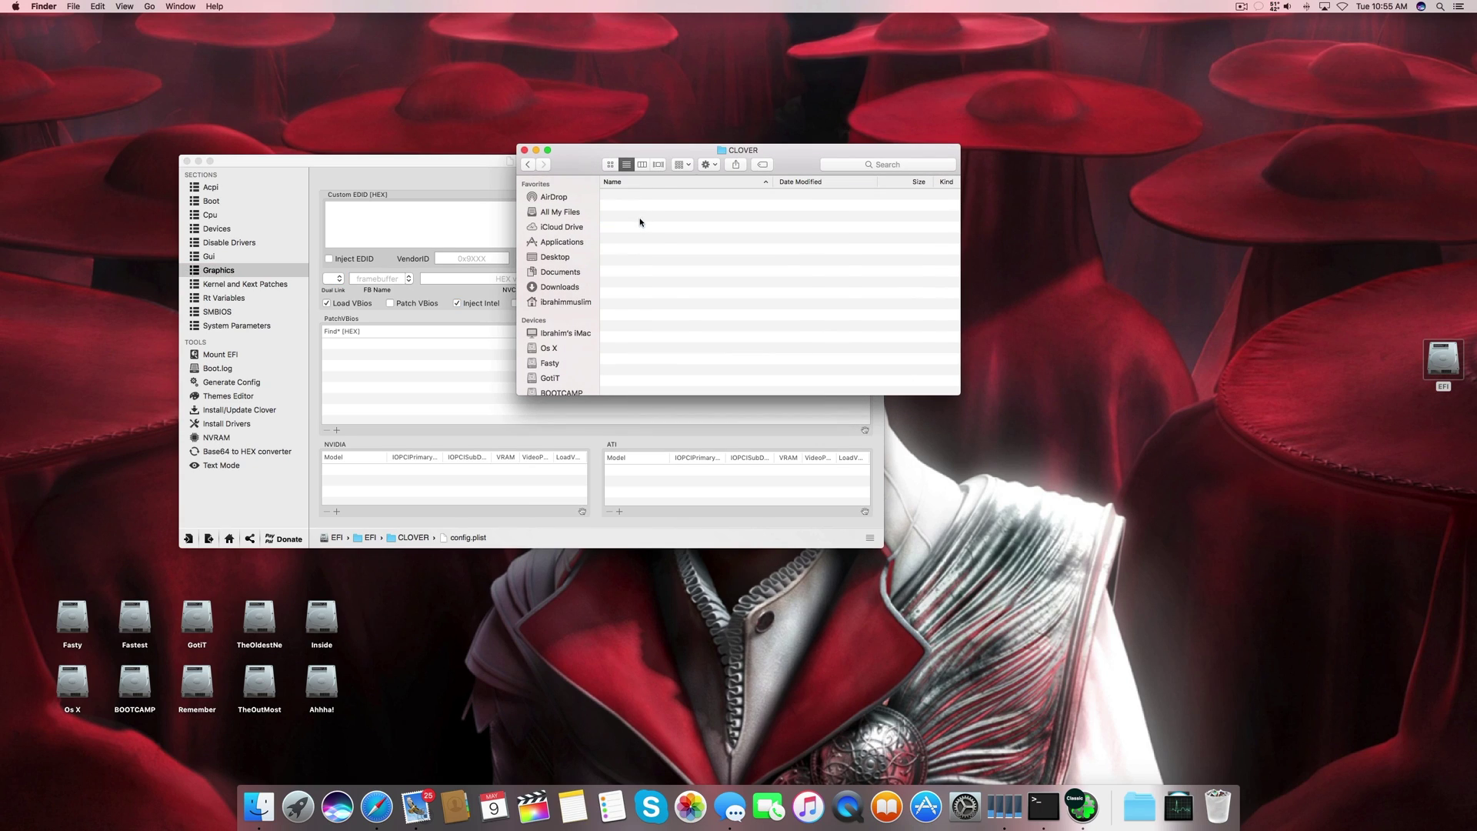
pyautogui.doubleClick(649, 251)
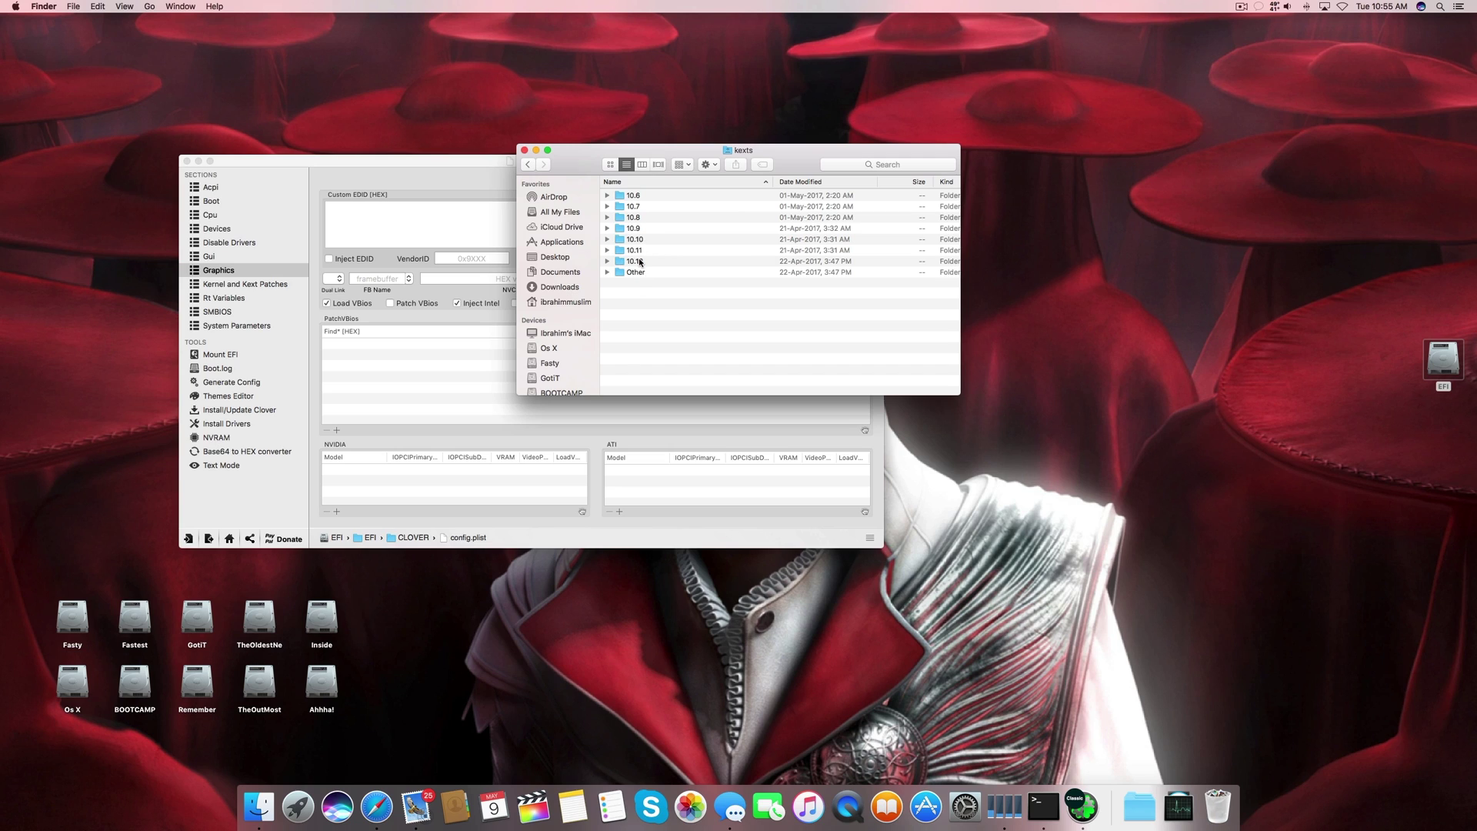
pyautogui.click(640, 262)
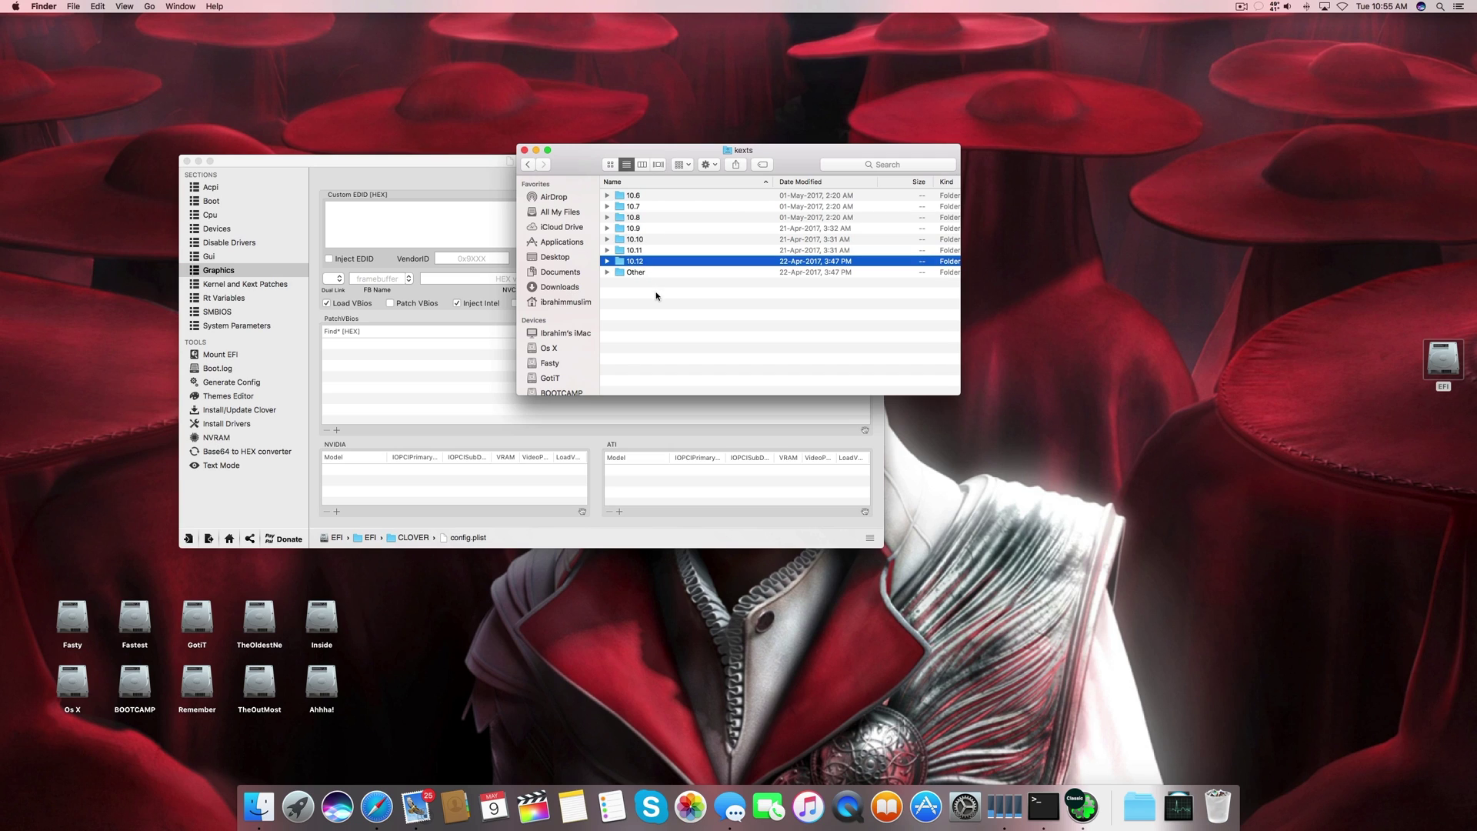
pyautogui.doubleClick(627, 264)
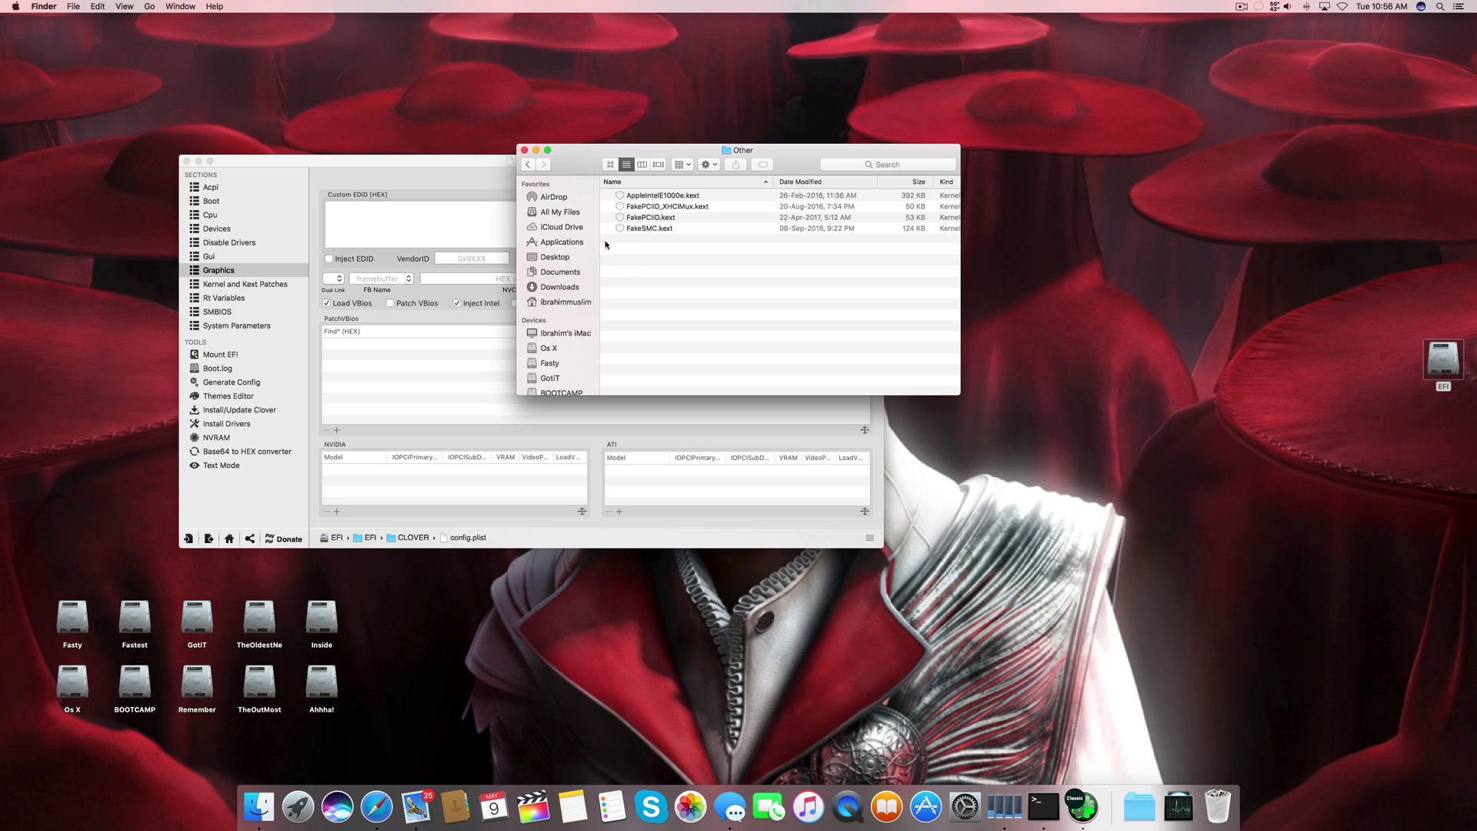
pyautogui.moveTo(715, 144); pyautogui.dragTo(715, 218)
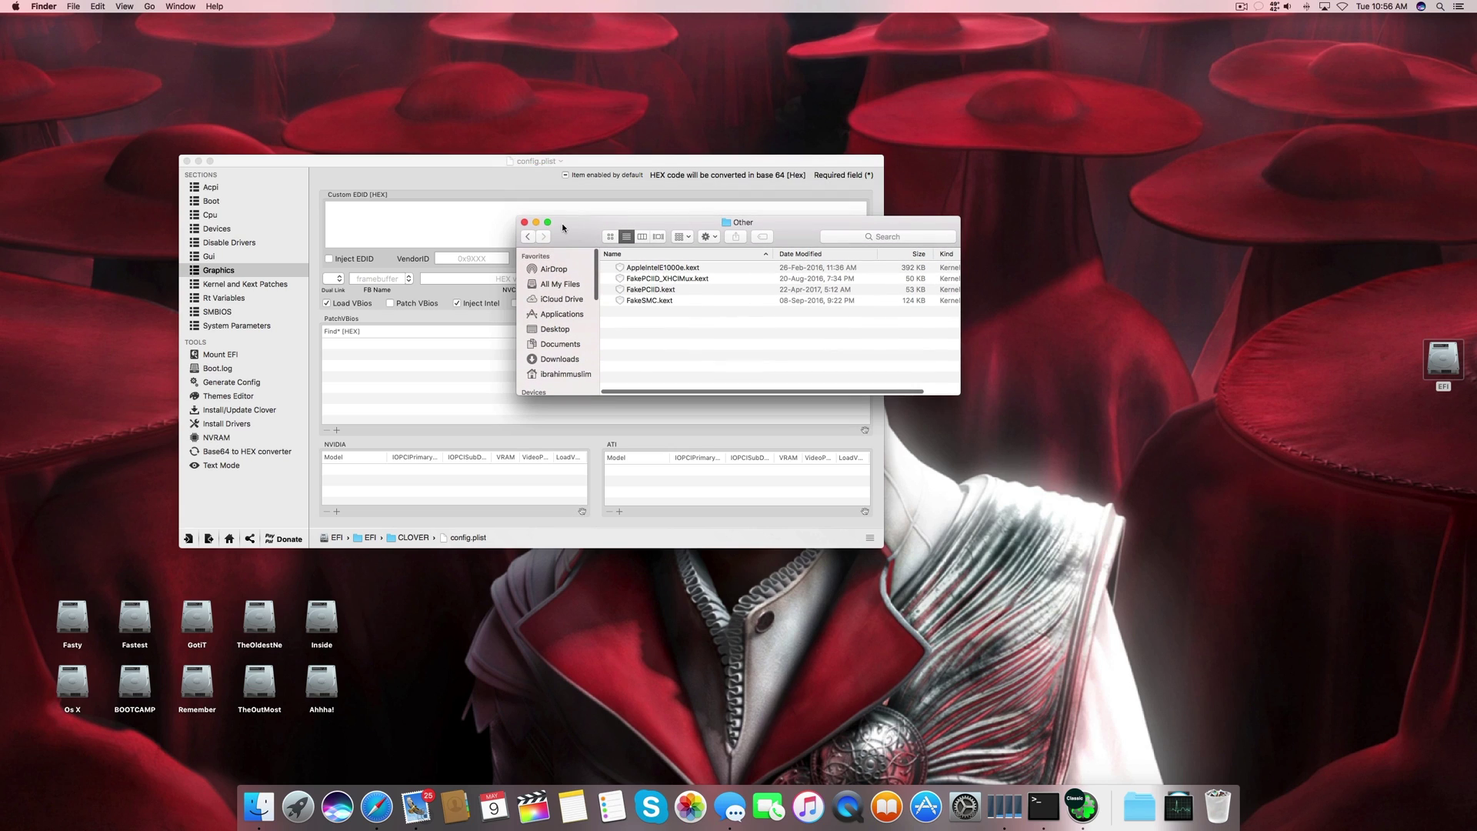
pyautogui.press('super+a')
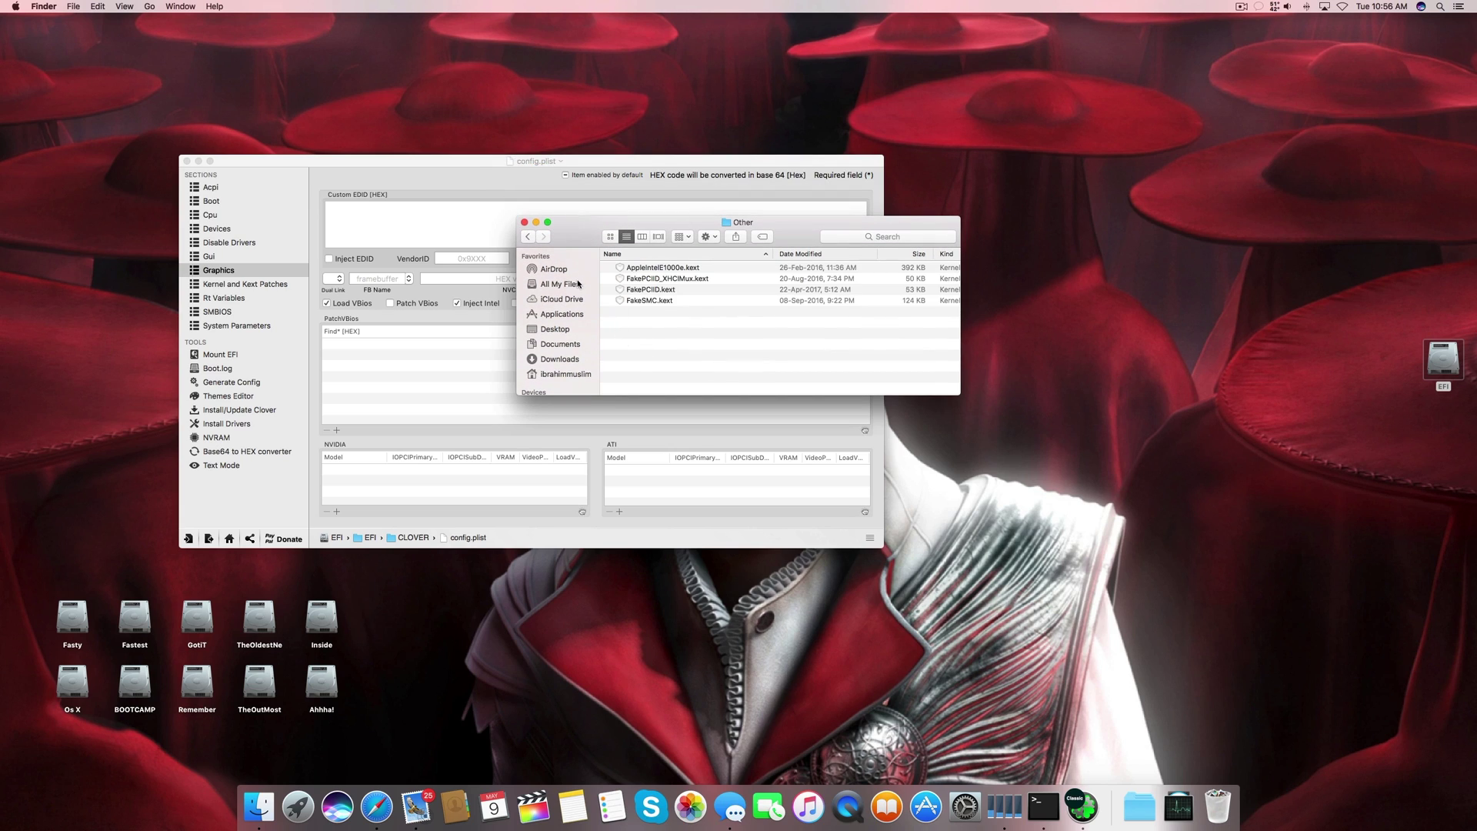
pyautogui.click(524, 222)
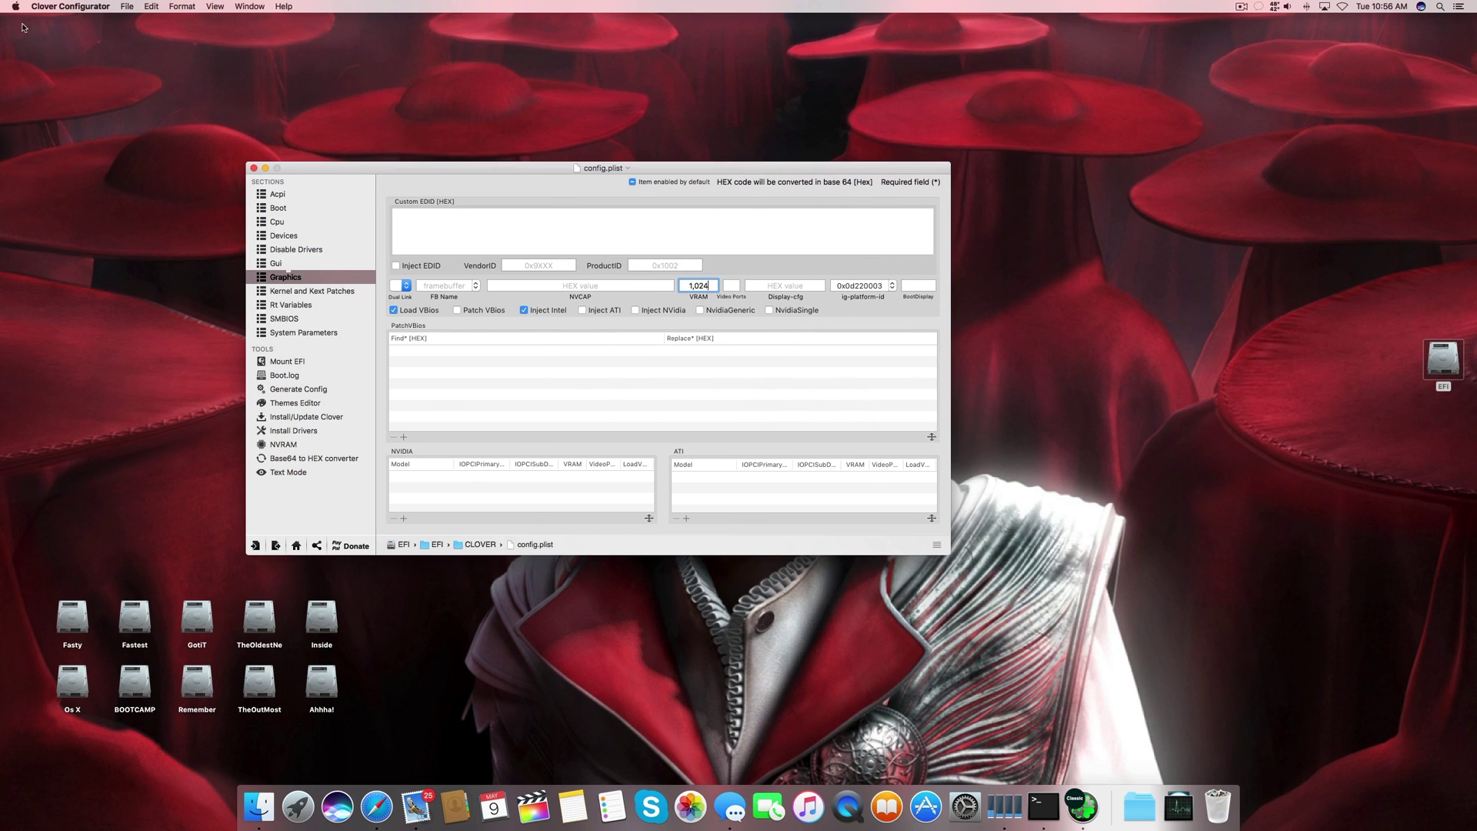
pyautogui.click(16, 6)
pyautogui.click(31, 21)
pyautogui.click(689, 178)
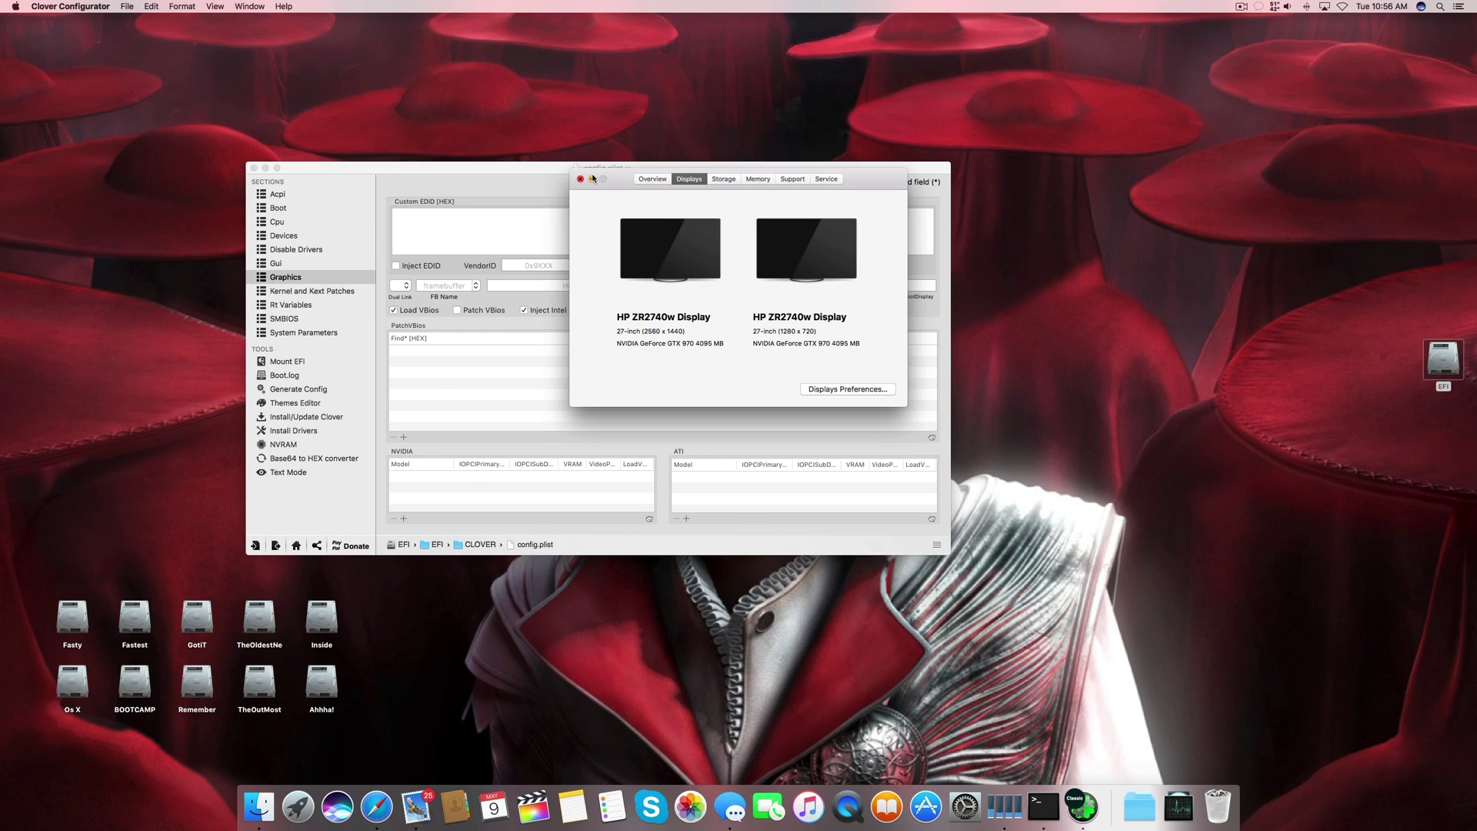
pyautogui.click(580, 178)
pyautogui.click(778, 158)
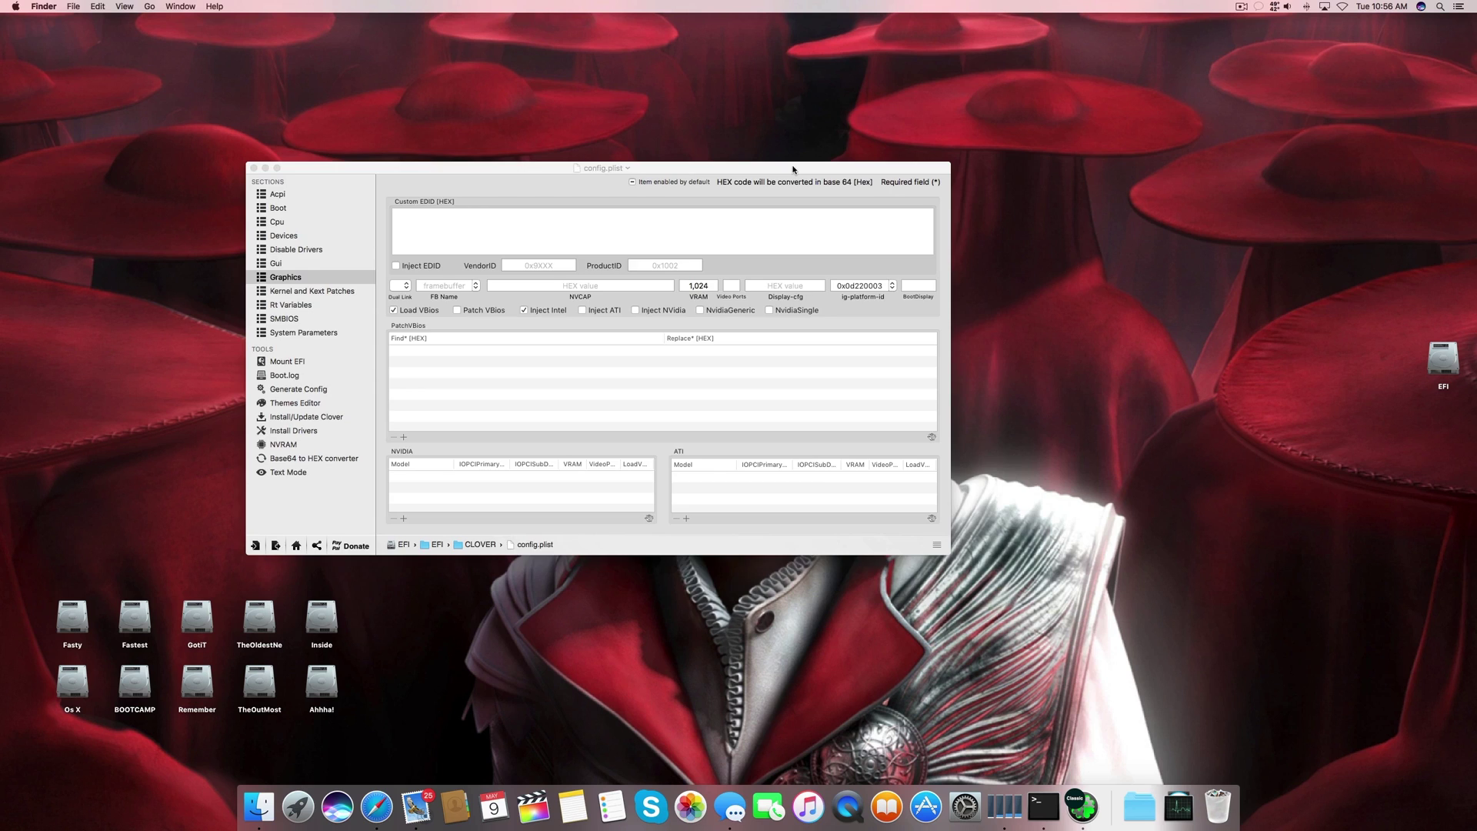
pyautogui.moveTo(793, 168); pyautogui.dragTo(872, 167)
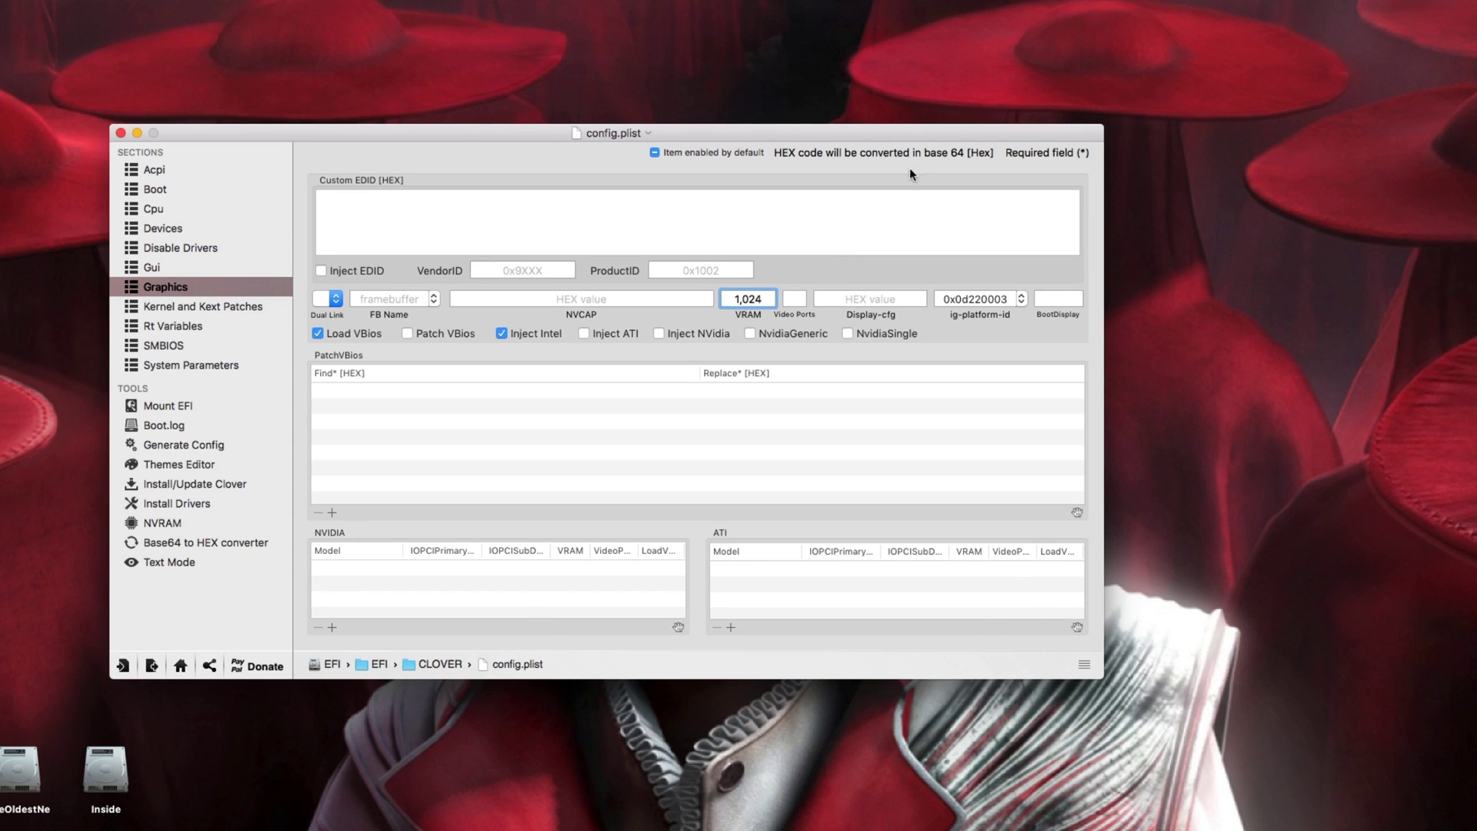
pyautogui.moveTo(909, 168); pyautogui.dragTo(727, 181)
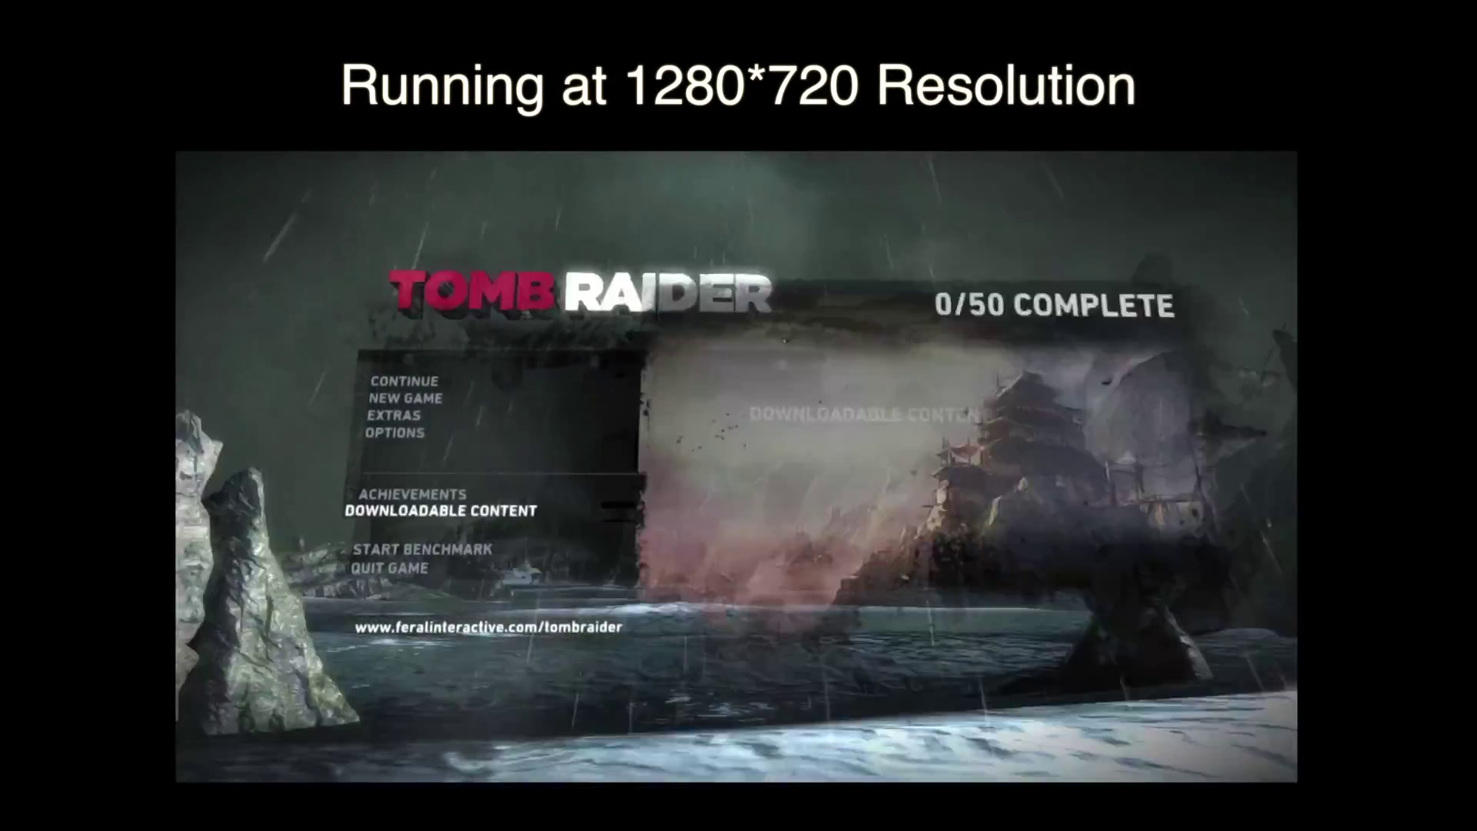
# - Raise Shadow Resolution from LOW to NORMAL in the advanced graphics settings
pyautogui.press('Return')
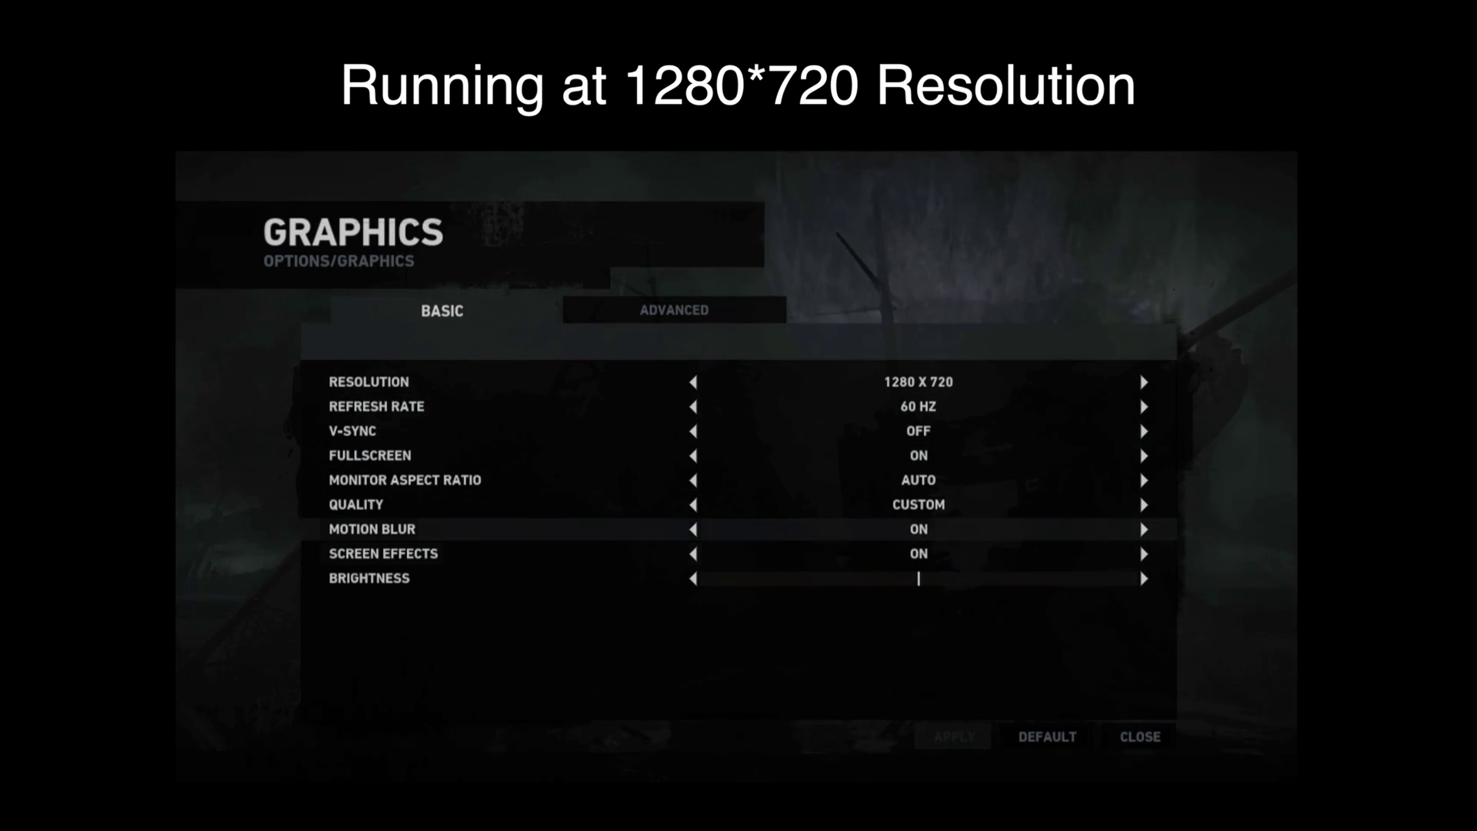
pyautogui.press('Right')
pyautogui.press('Up')
pyautogui.press('Up')
pyautogui.press('Up')
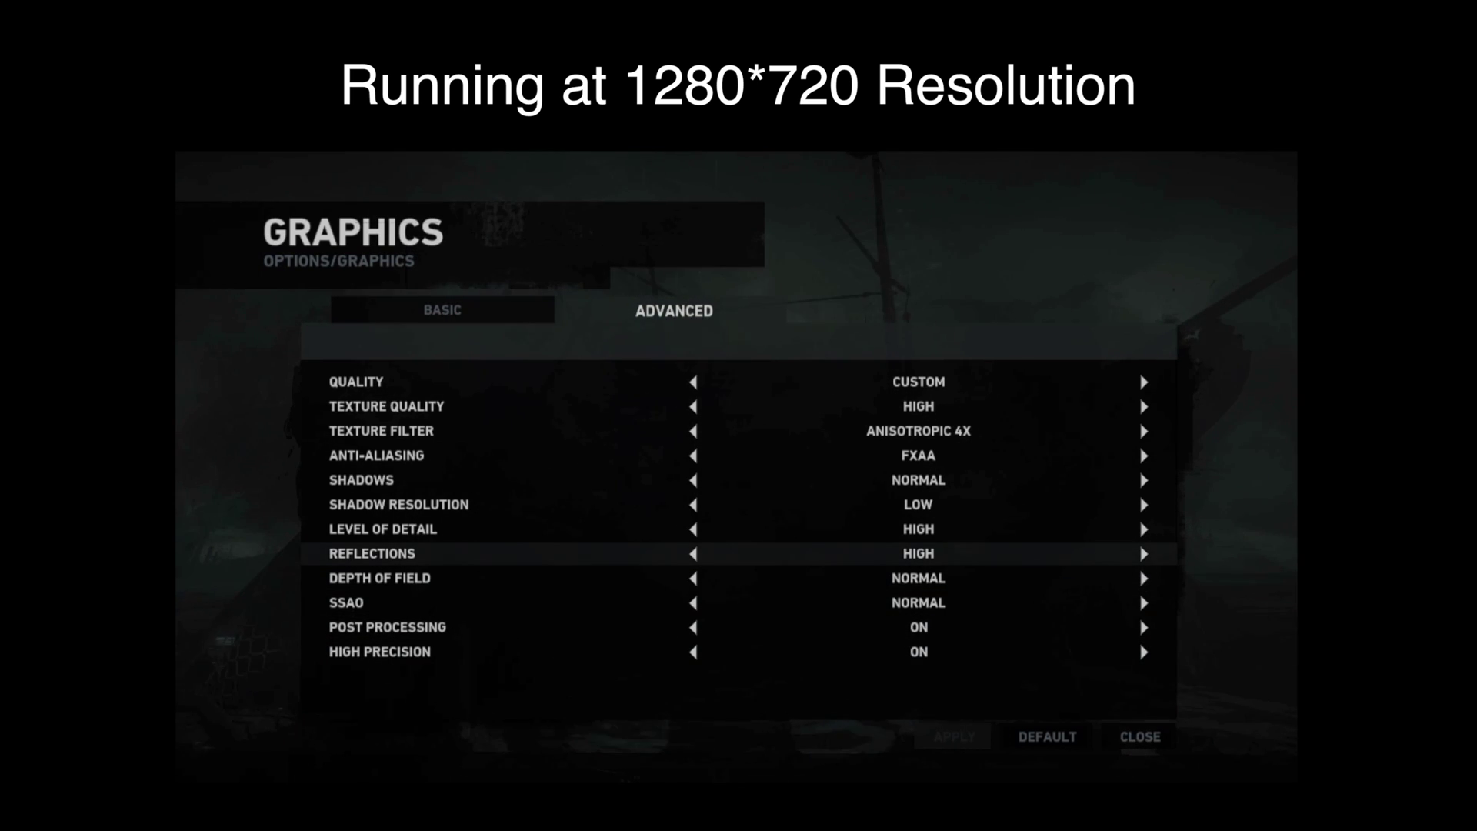
pyautogui.press('Down')
pyautogui.press('Down')
pyautogui.press('Up')
pyautogui.press('Up')
pyautogui.press('Up')
pyautogui.press('Up')
pyautogui.press('Up')
pyautogui.press('Down')
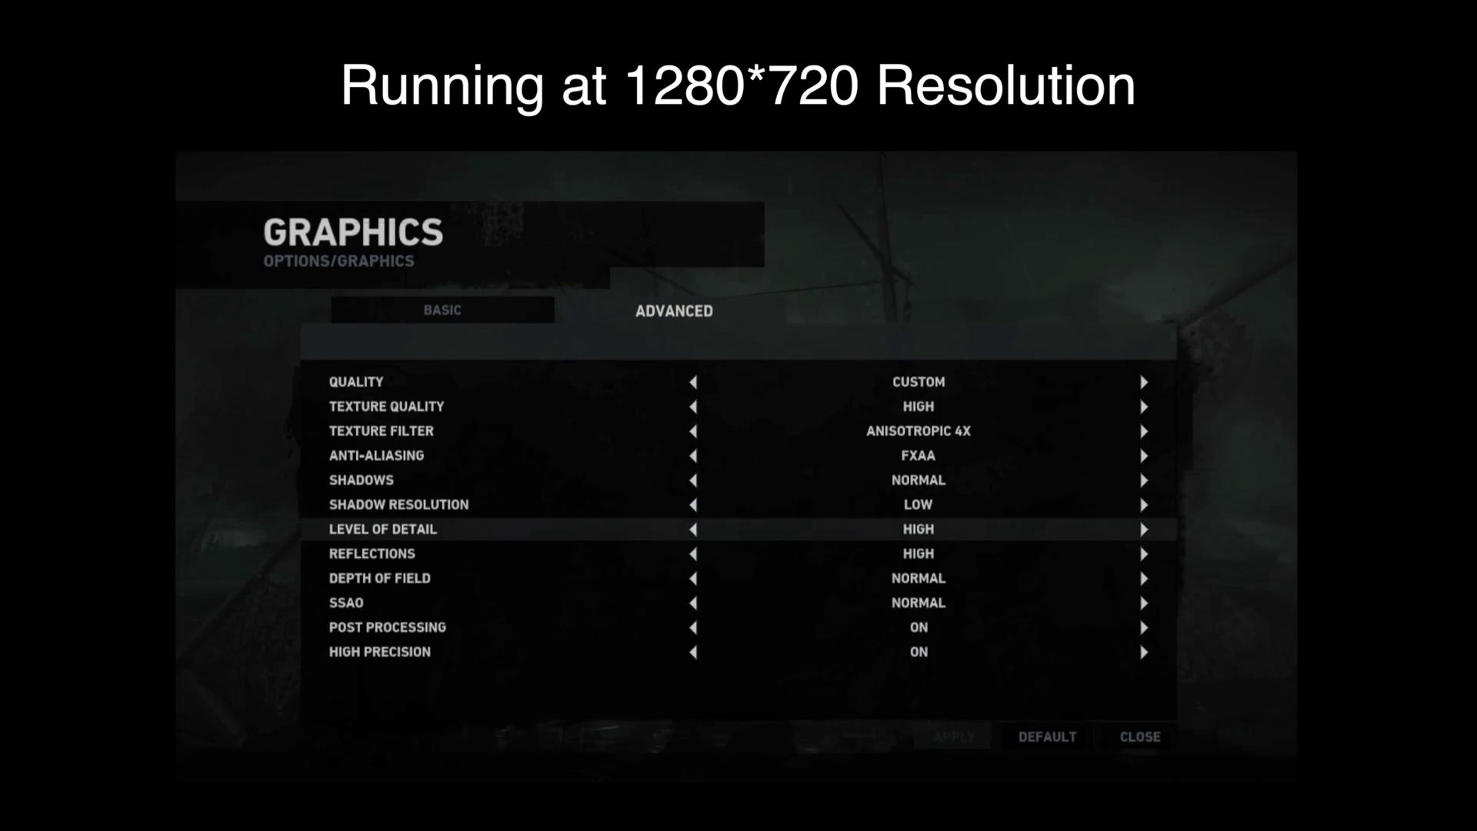
pyautogui.press('Up')
pyautogui.press('Right')
# - Set Texture Filter to ANISOTROPIC 2X
pyautogui.press('Down')
pyautogui.press('Down')
pyautogui.press('Down')
pyautogui.press('Down')
pyautogui.press('Down')
pyautogui.press('Down')
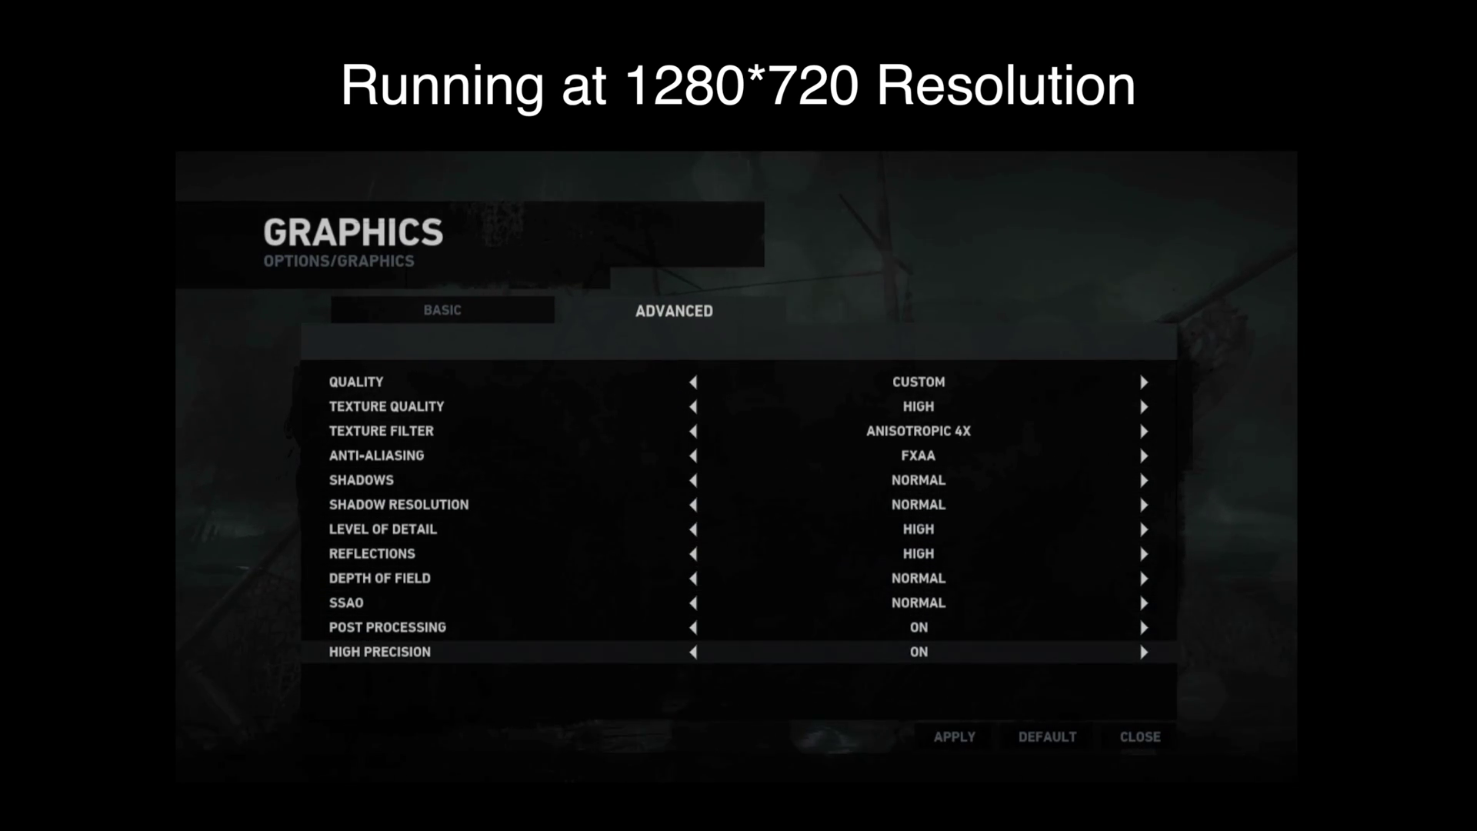
pyautogui.press('Up')
pyautogui.press('Up')
pyautogui.press('Up')
pyautogui.press('Up')
pyautogui.press('Up')
pyautogui.press('Up')
pyautogui.press('Up')
pyautogui.press('Up')
pyautogui.press('Up')
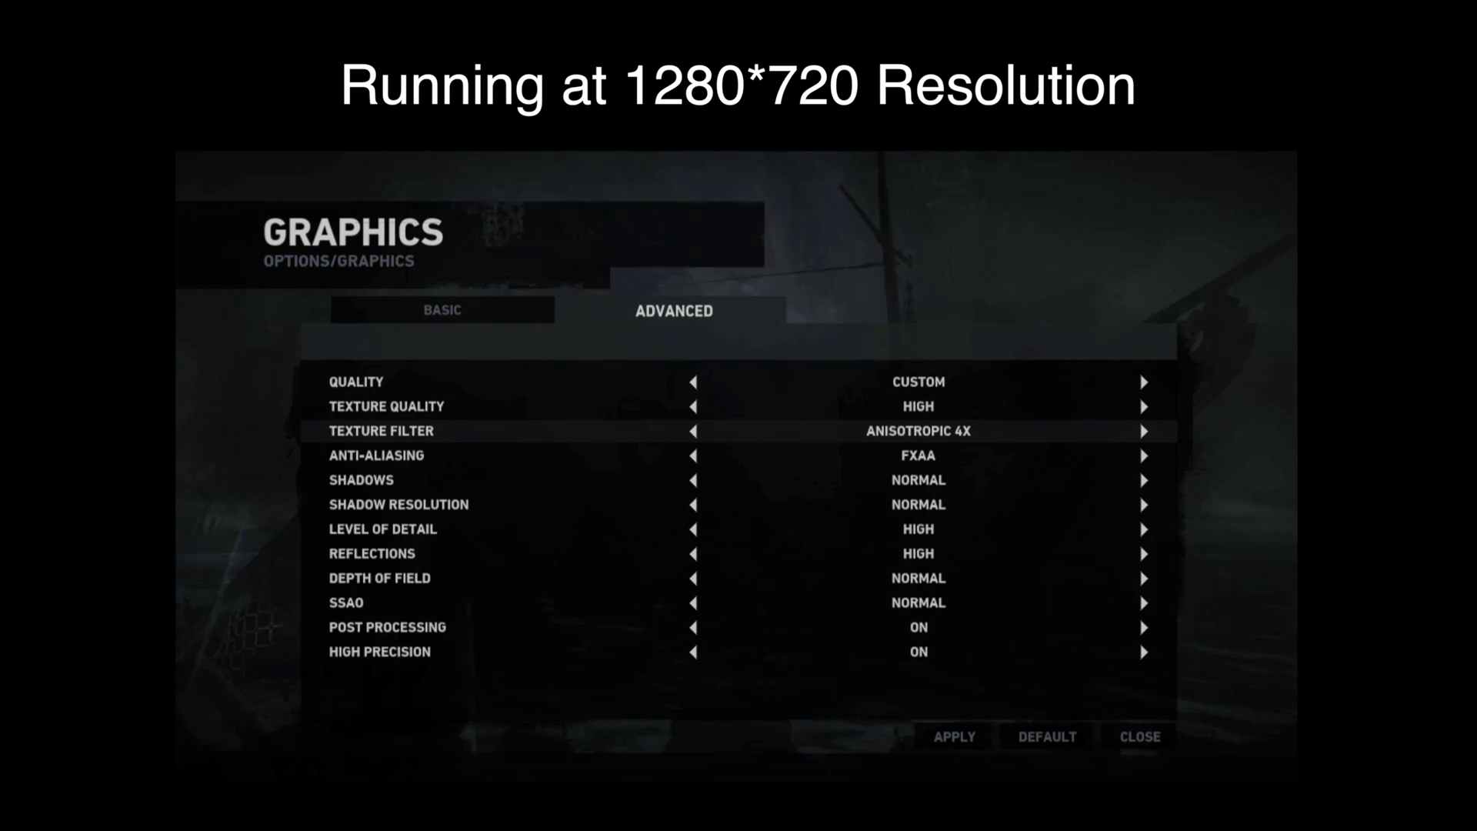
pyautogui.press('Right')
pyautogui.press('Left')
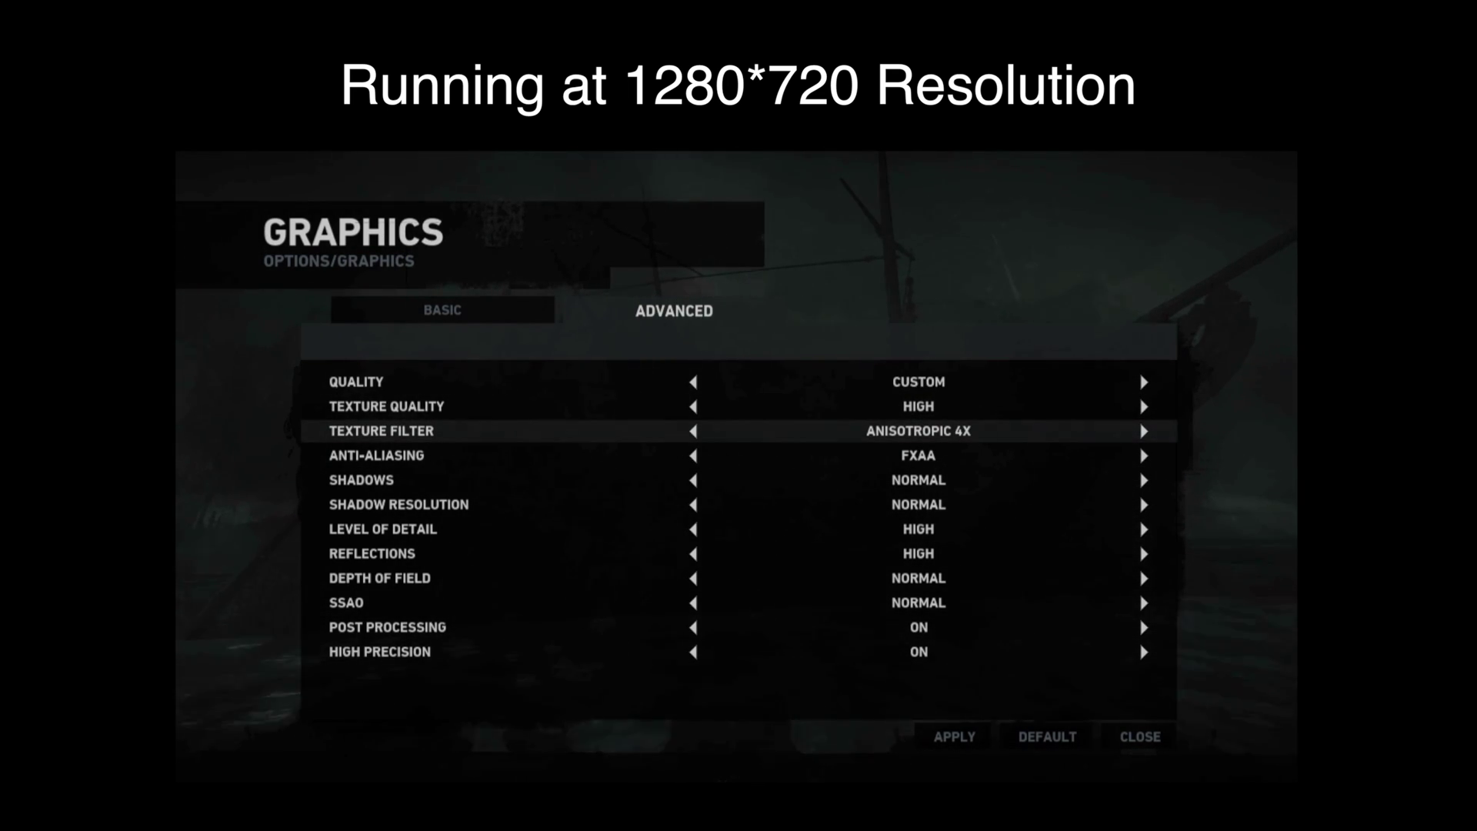
pyautogui.press('Left')
# - Look over the remaining quality rows and apply the advanced graphics changes
pyautogui.press('Up')
pyautogui.press('Up')
pyautogui.press('Down')
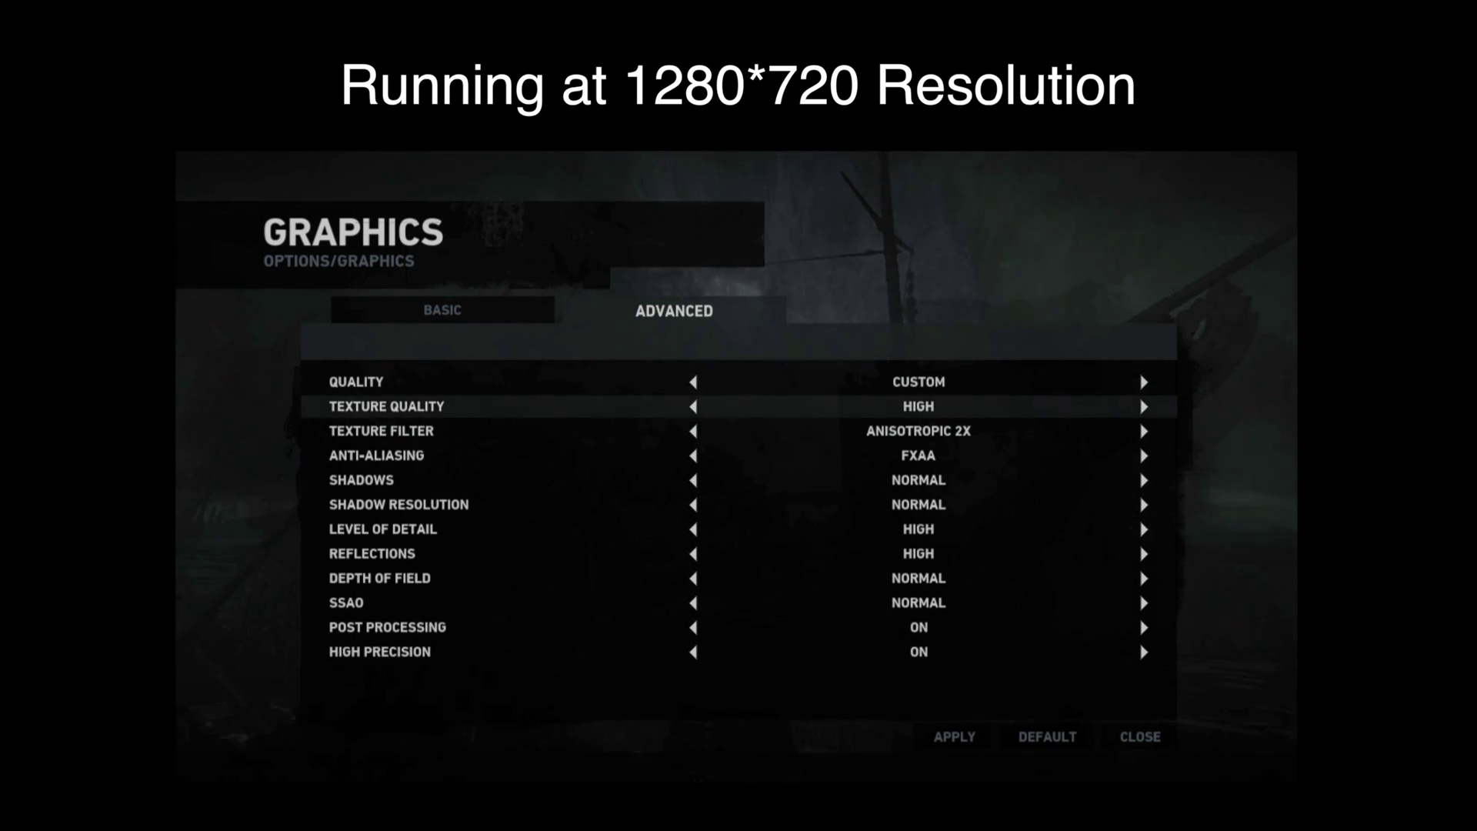
pyautogui.press('Down')
pyautogui.press('Down')
pyautogui.press('Down')
pyautogui.press('Down')
pyautogui.press('Down')
pyautogui.press('Down')
pyautogui.press('Down')
pyautogui.press('Down')
pyautogui.press('Down')
pyautogui.press('Down')
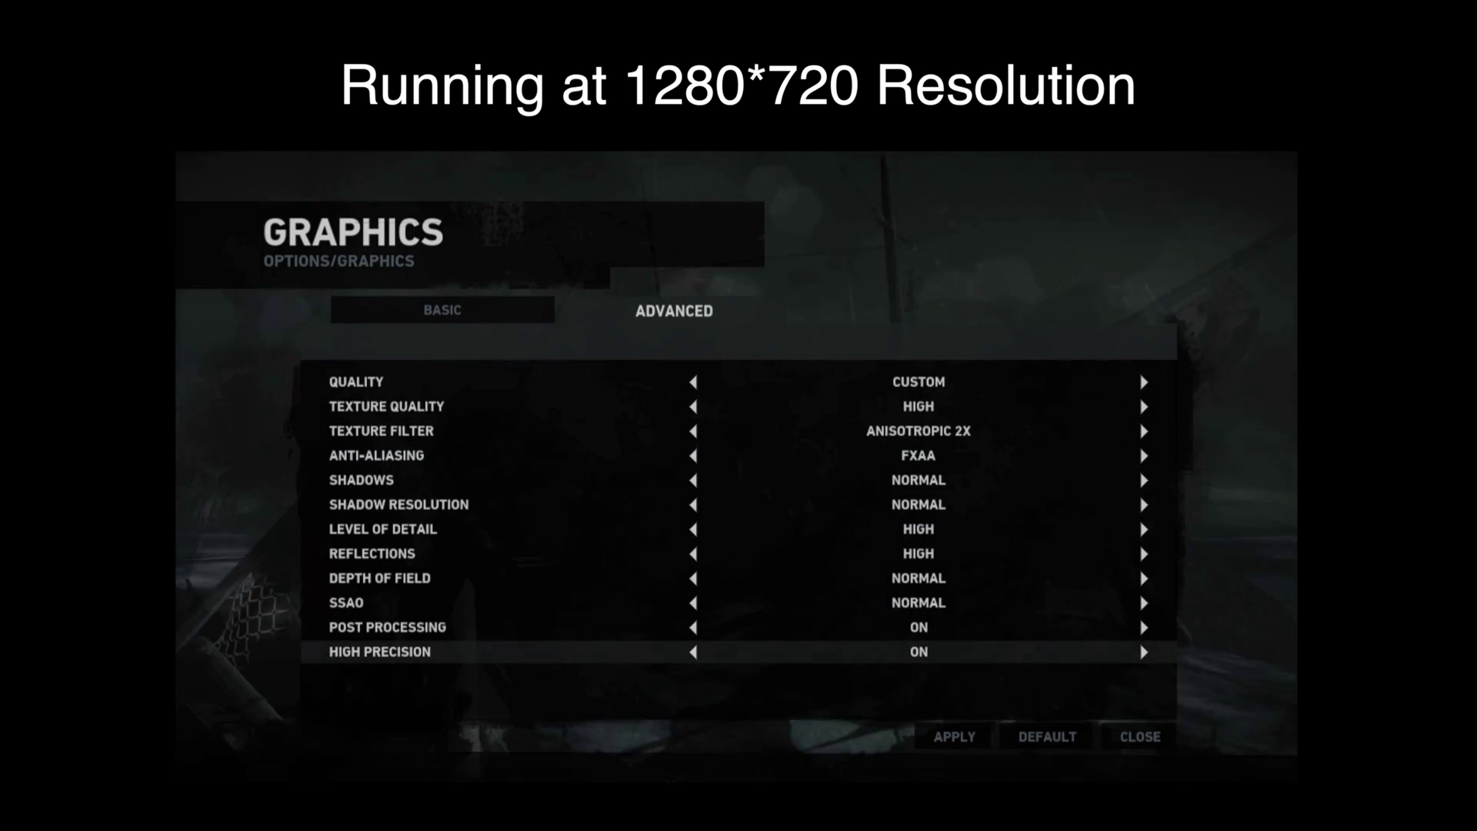
pyautogui.press('Up')
pyautogui.press('Up')
pyautogui.press('Up')
pyautogui.press('Up')
pyautogui.press('Up')
pyautogui.press('Up')
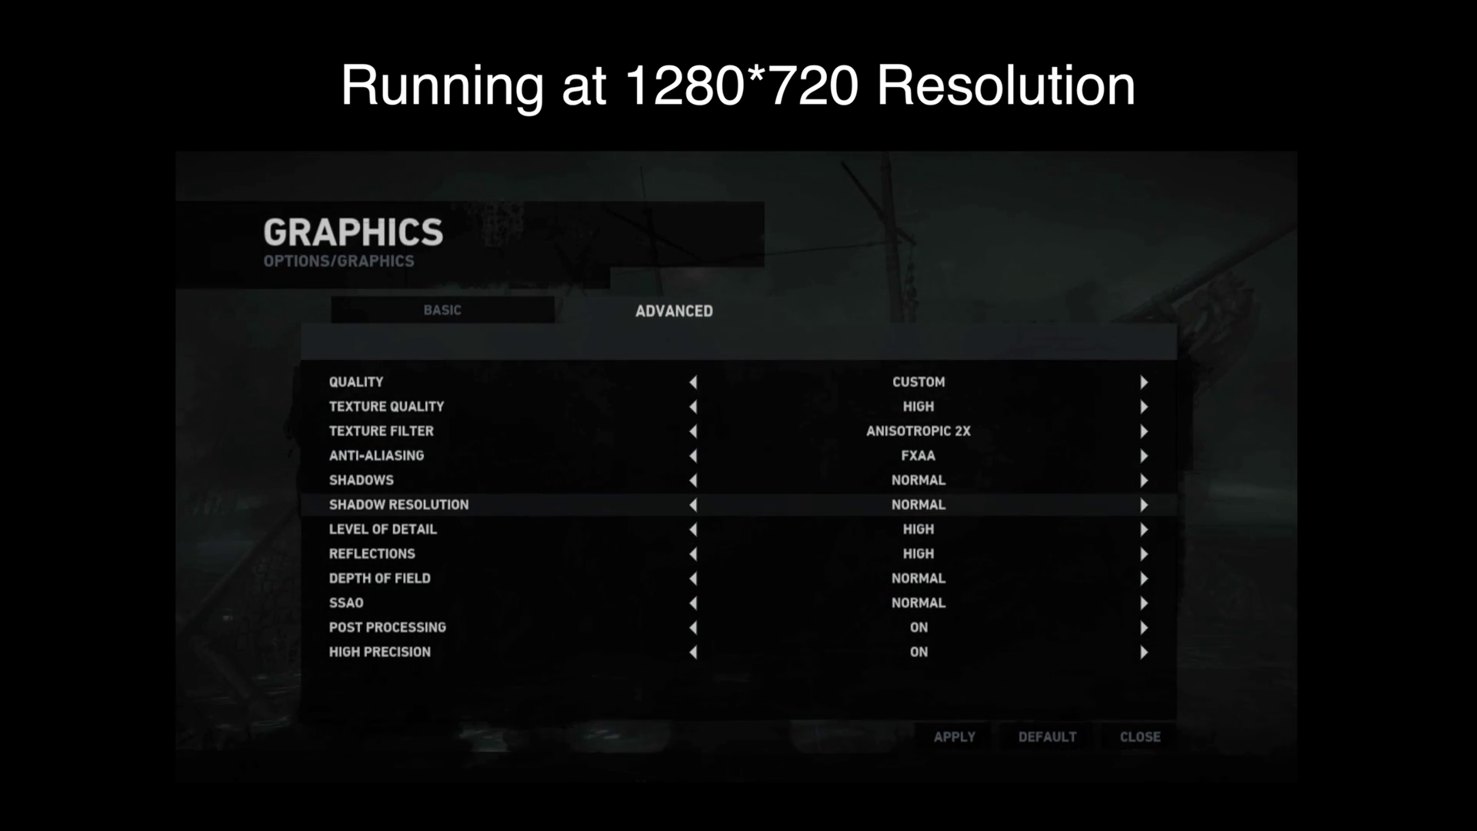
pyautogui.press('Down')
pyautogui.press('Down')
pyautogui.press('Up')
pyautogui.press('Up')
pyautogui.press('Up')
pyautogui.press('Down')
pyautogui.press('Down')
pyautogui.press('Down')
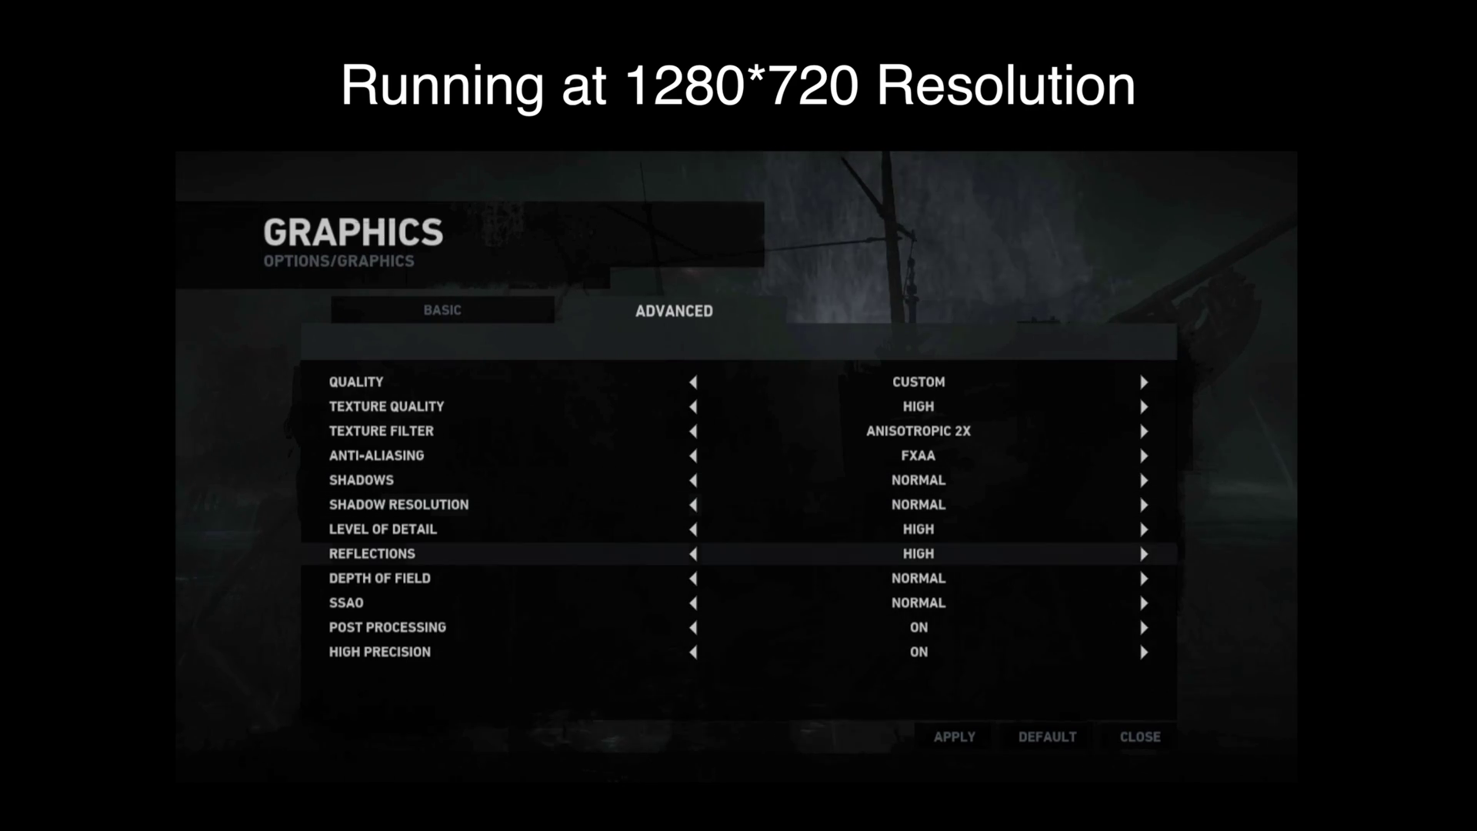
pyautogui.press('Tab')
pyautogui.press('Left')
pyautogui.press('Return')
pyautogui.press('Up')
pyautogui.press('Up')
pyautogui.press('Up')
pyautogui.press('Up')
pyautogui.press('Up')
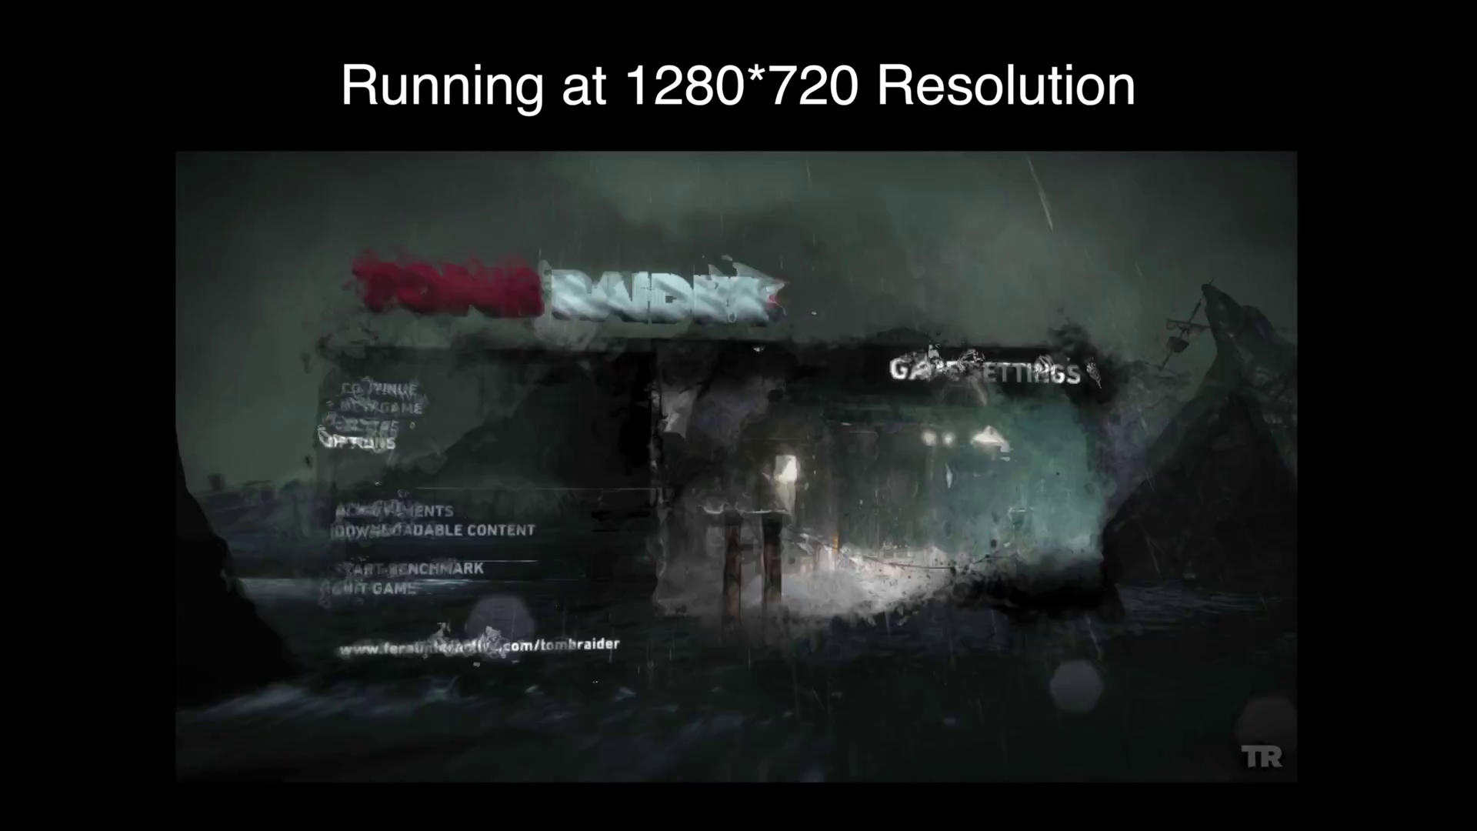
# - Back out of the Graphics and Options menus and select START BENCHMARK
pyautogui.press('Up')
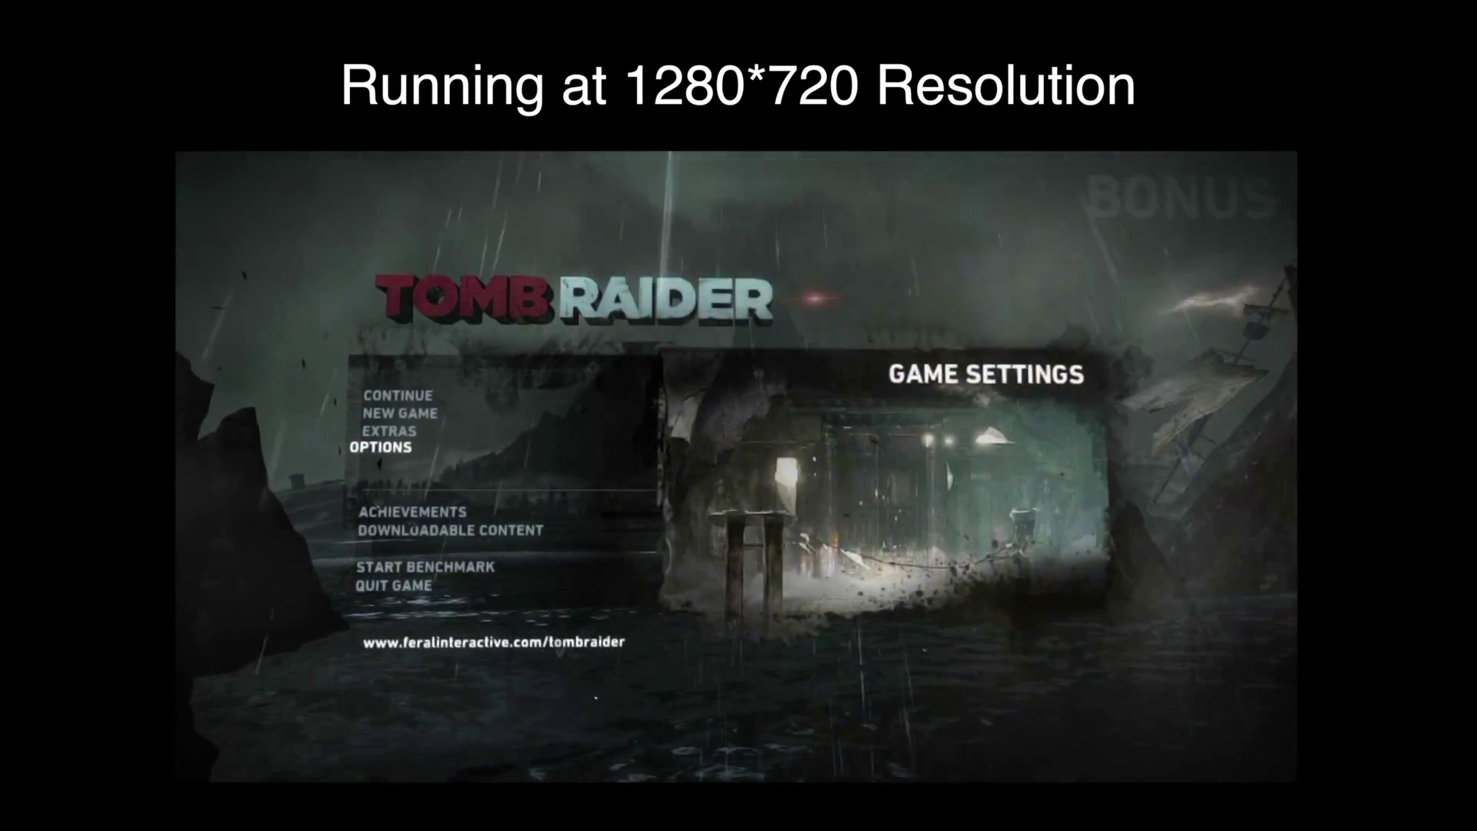
pyautogui.press('Return')
pyautogui.press('Down')
pyautogui.press('Return')
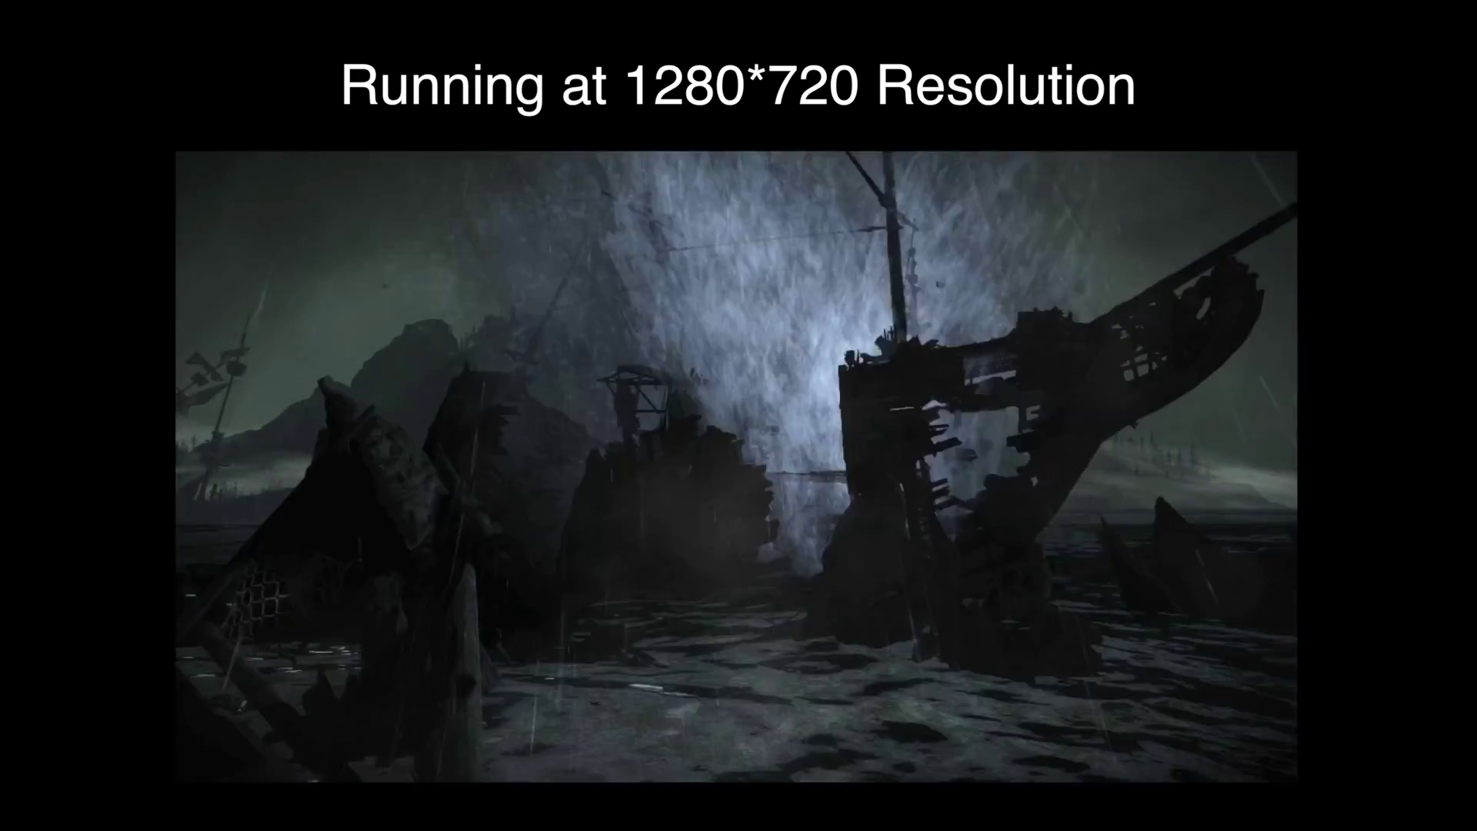
pyautogui.press('Down')
pyautogui.press('Down')
pyautogui.press('Down')
pyautogui.press('Down')
pyautogui.press('Down')
pyautogui.press('Down')
pyautogui.press('Down')
pyautogui.press('Down')
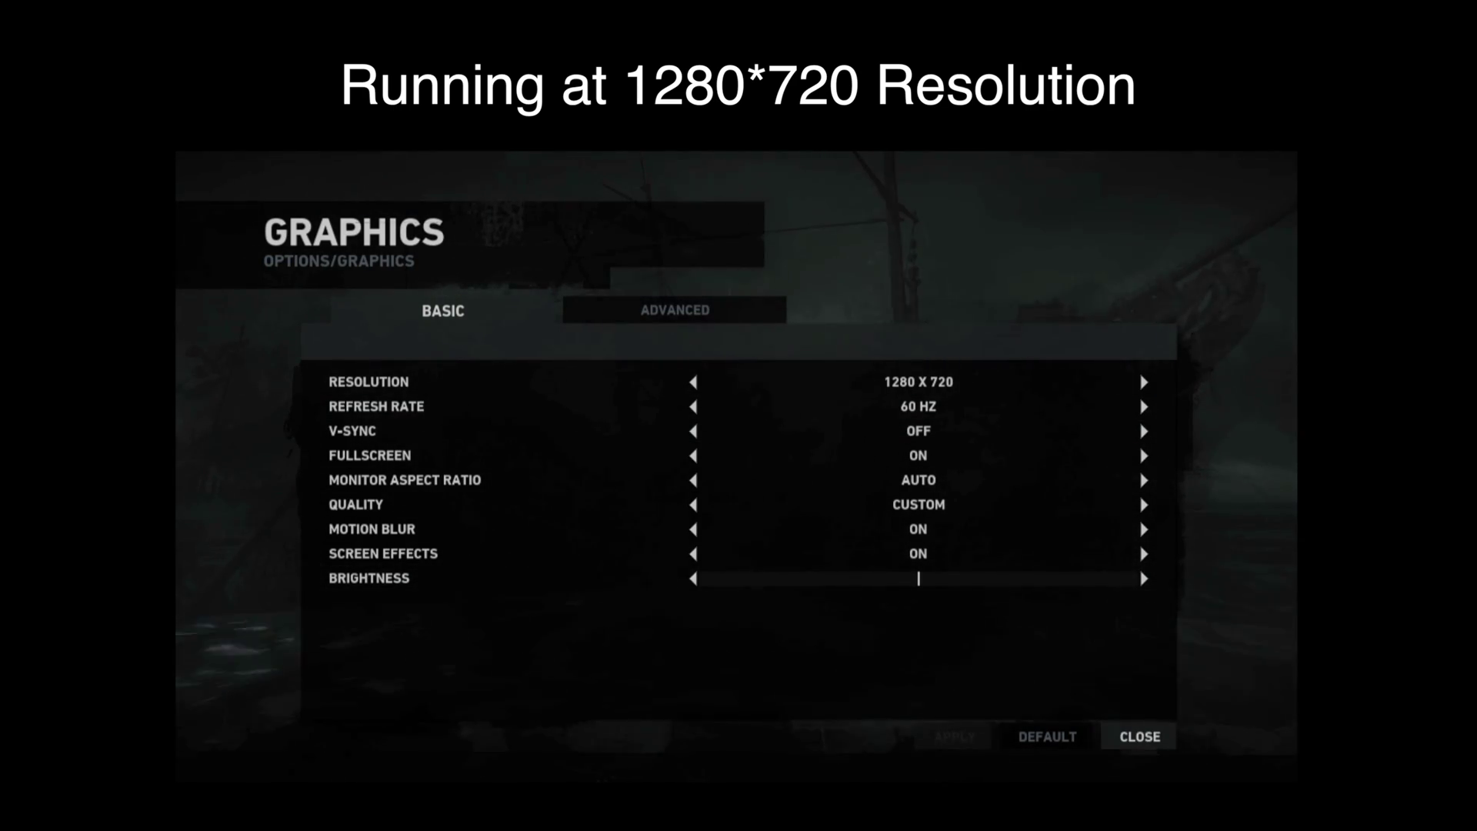
pyautogui.press('Return')
pyautogui.press('Down')
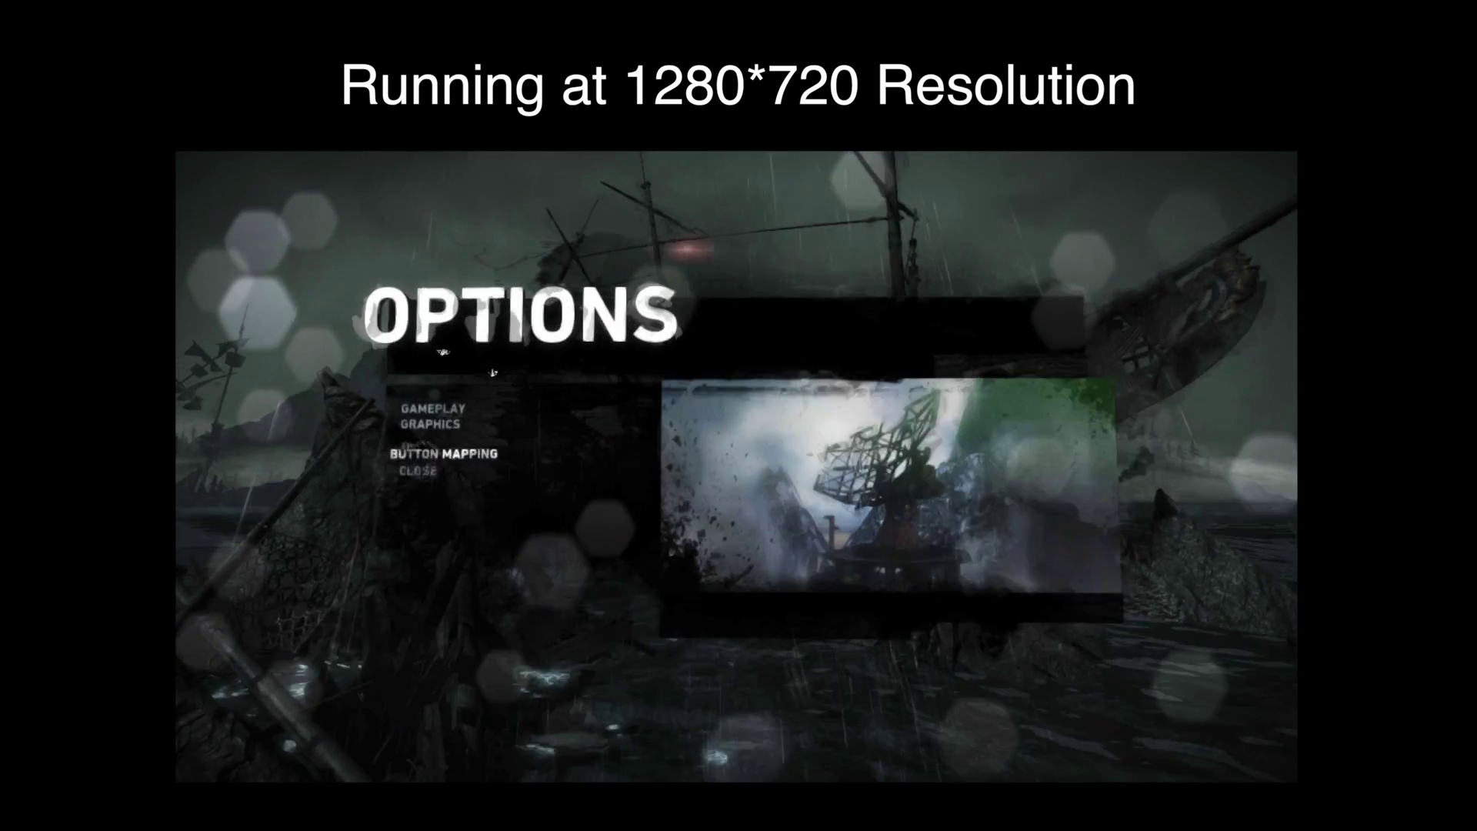
pyautogui.press('Down')
pyautogui.press('Return')
pyautogui.press('Down')
pyautogui.press('Down')
pyautogui.press('Down')
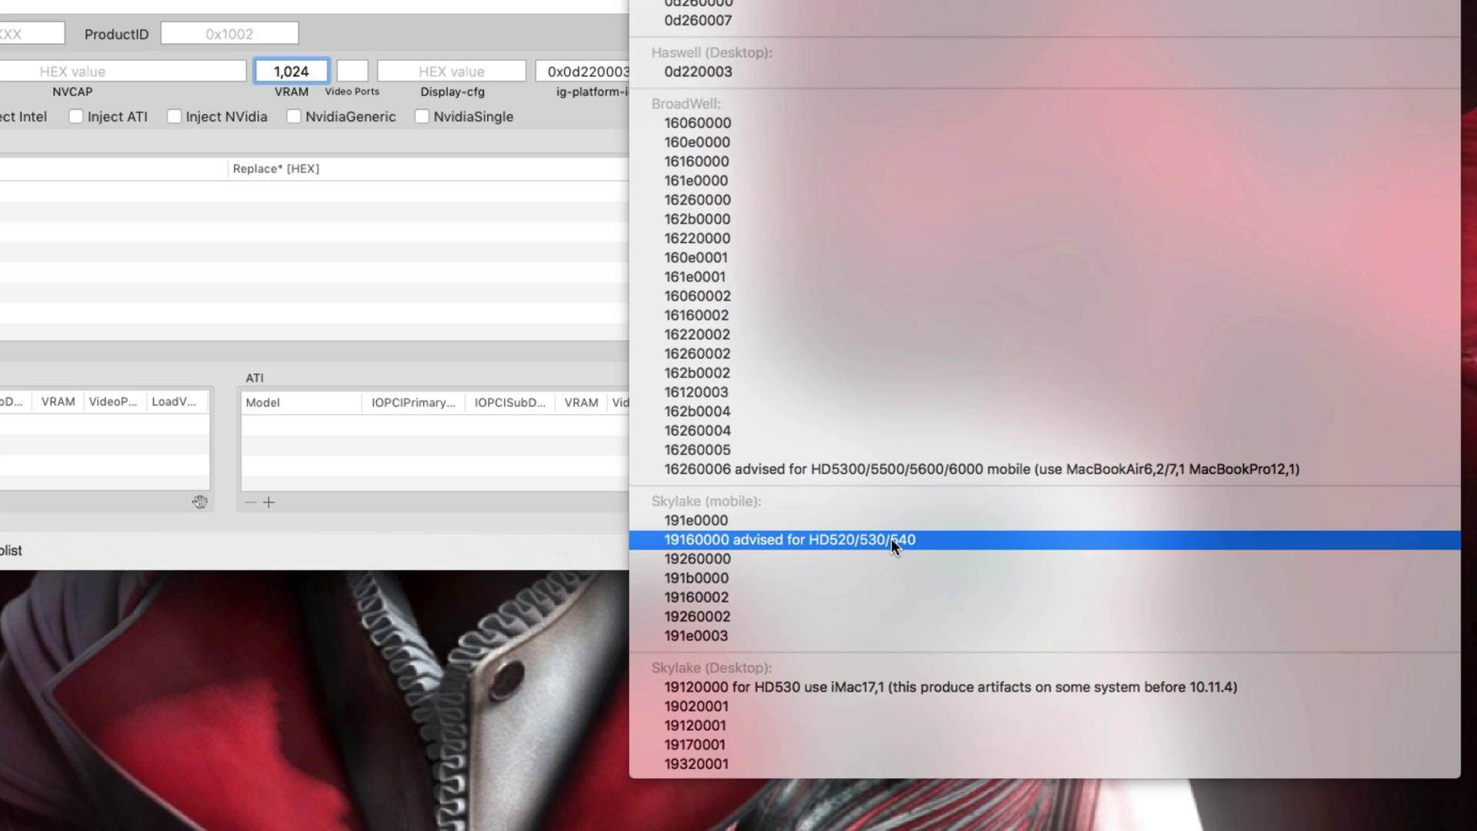
# - Pick 0x19160000 from the Skylake (mobile) entries as the Graphics ig-platform-id
pyautogui.click(732, 538)
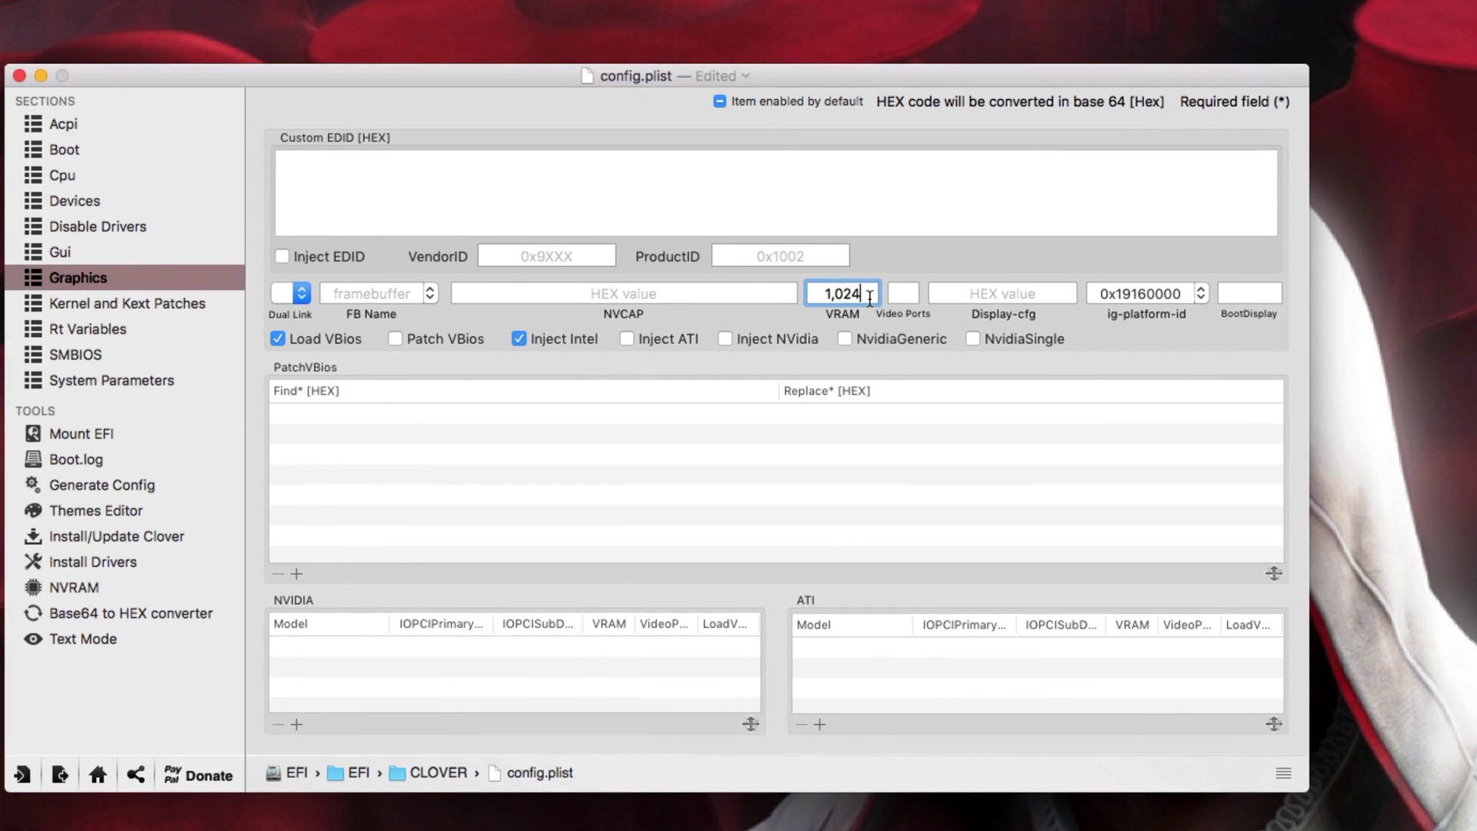
pyautogui.click(1225, 293)
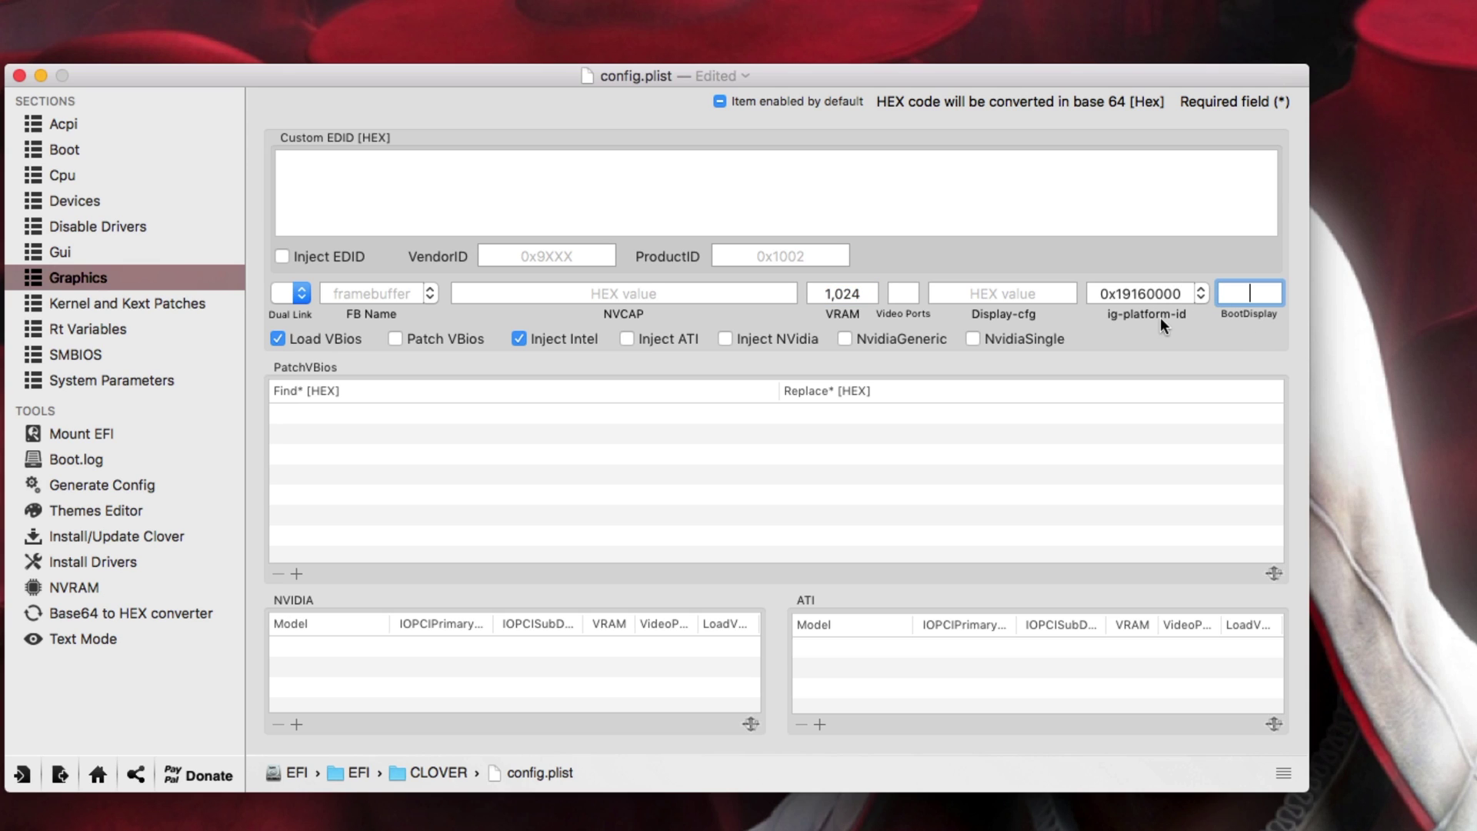
pyautogui.moveTo(869, 77); pyautogui.dragTo(949, 56)
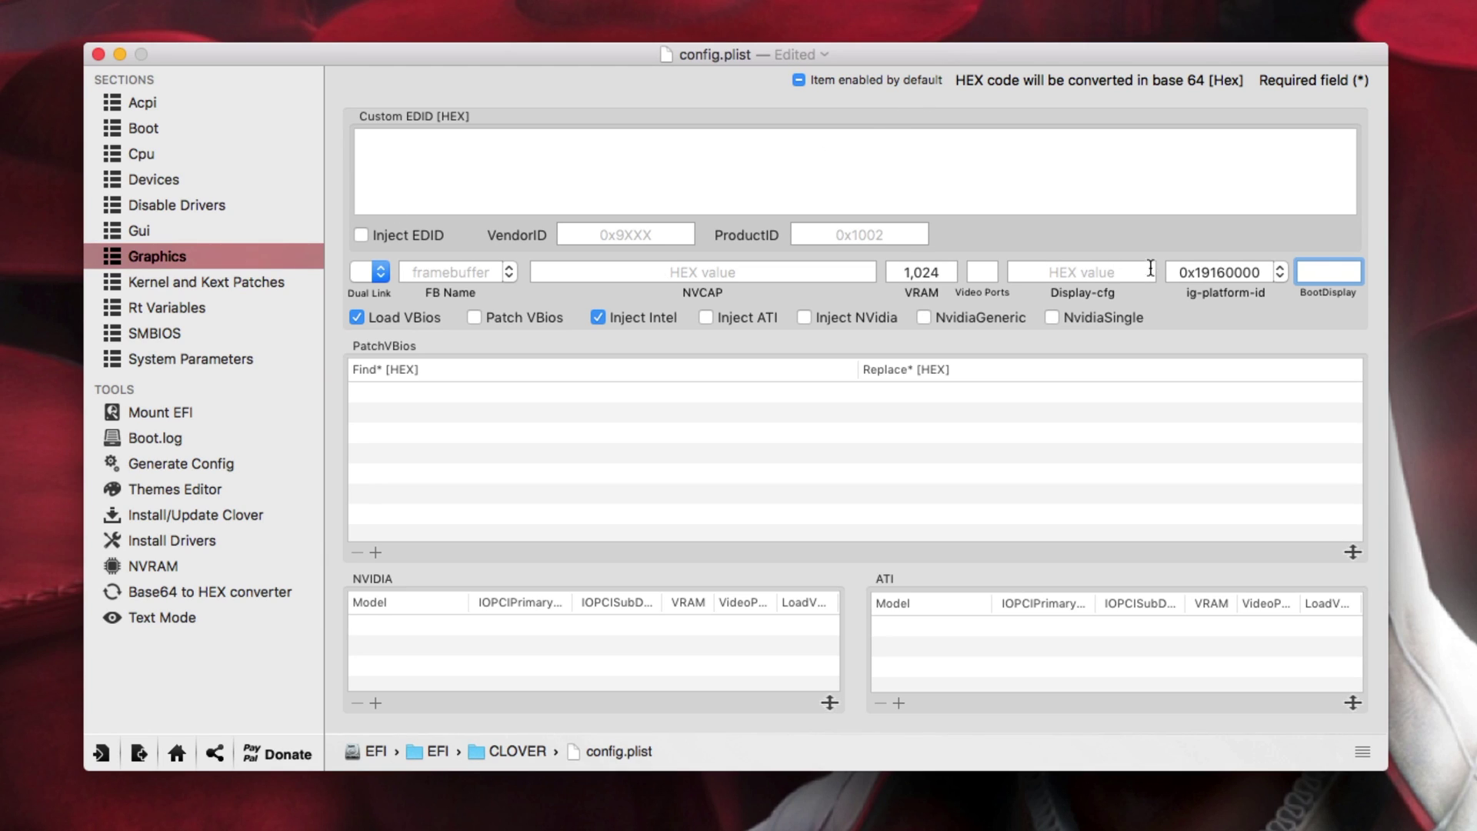
# - Browse the ig-platform-id list from Sandy Bridge to Skylake, keeping 0x19160000 selected
pyautogui.moveTo(1224, 45); pyautogui.dragTo(851, 45)
pyautogui.doubleClick(890, 279)
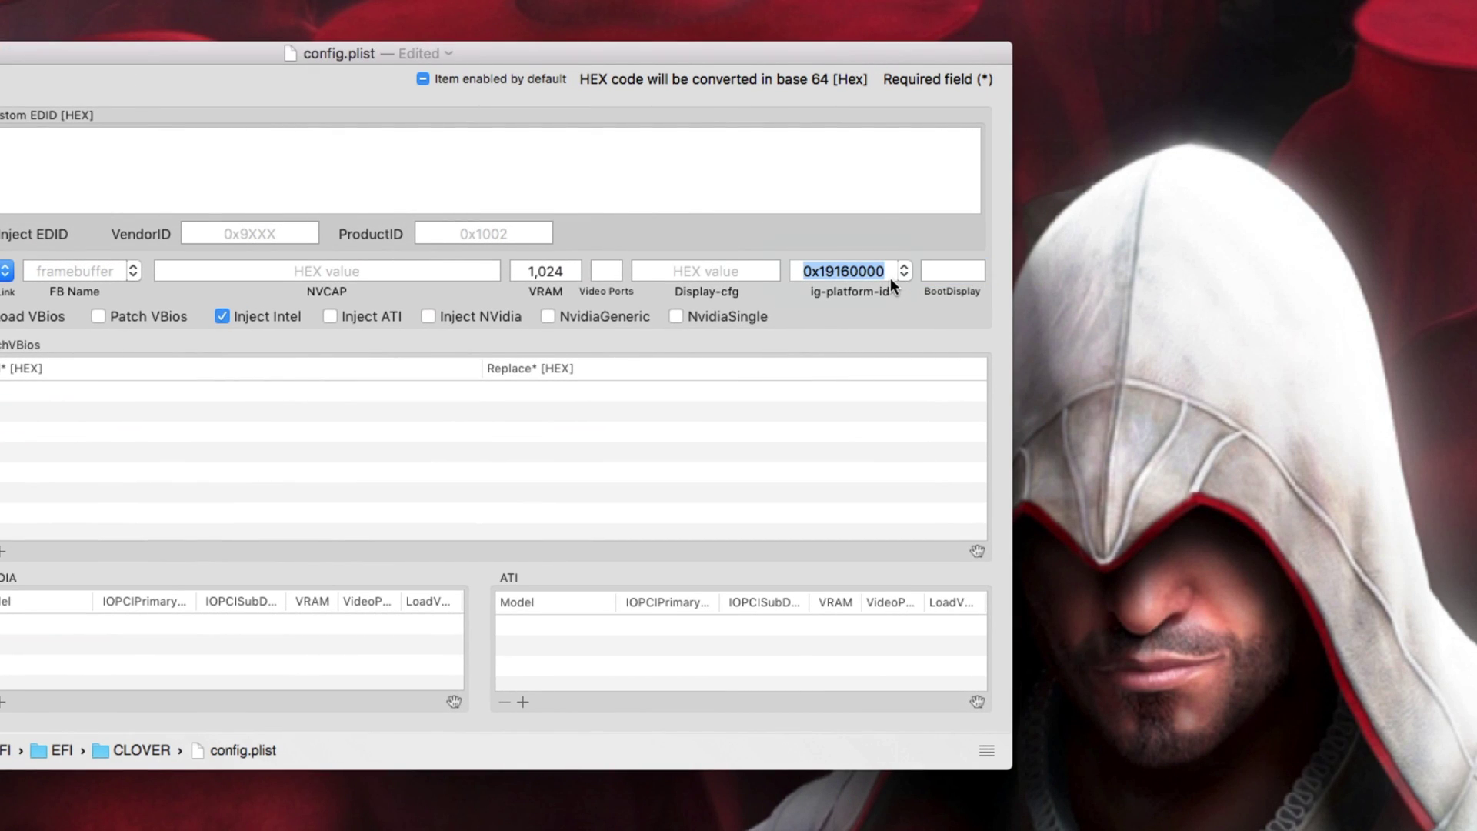
pyautogui.click(904, 271)
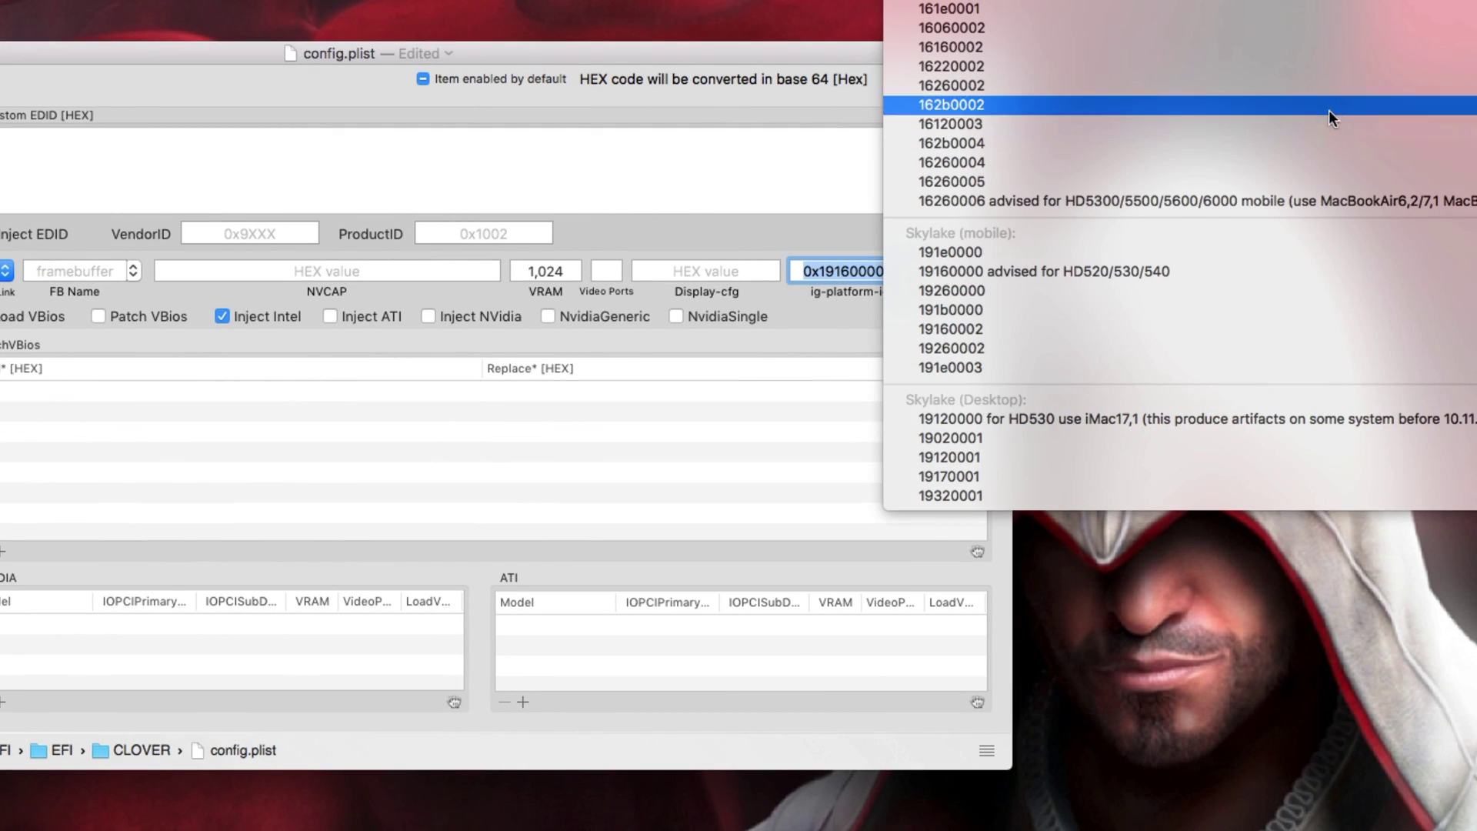
pyautogui.scroll(3, 1308, 46)
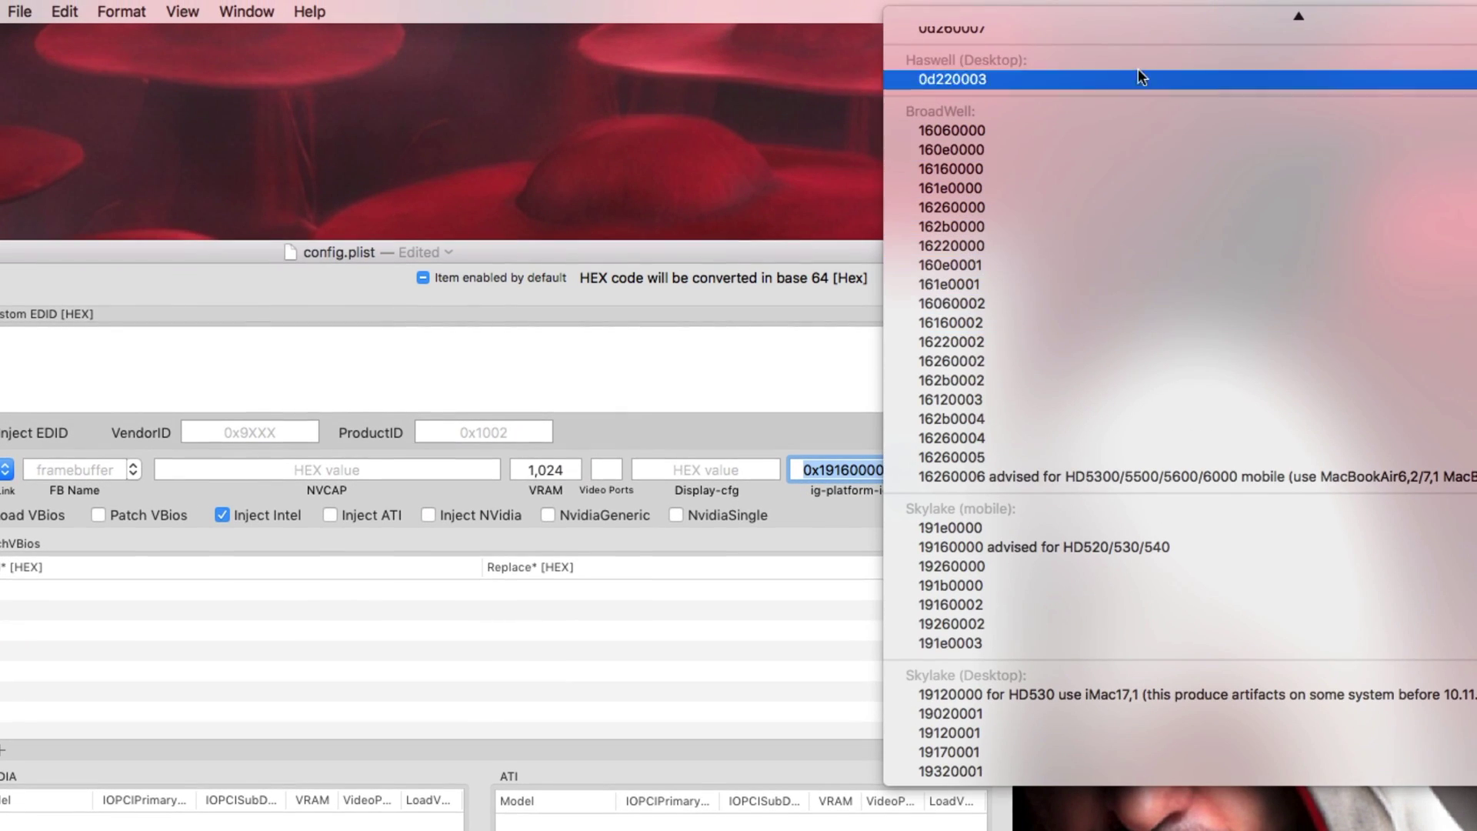
pyautogui.moveTo(820, 277); pyautogui.dragTo(543, 277)
pyautogui.click(625, 471)
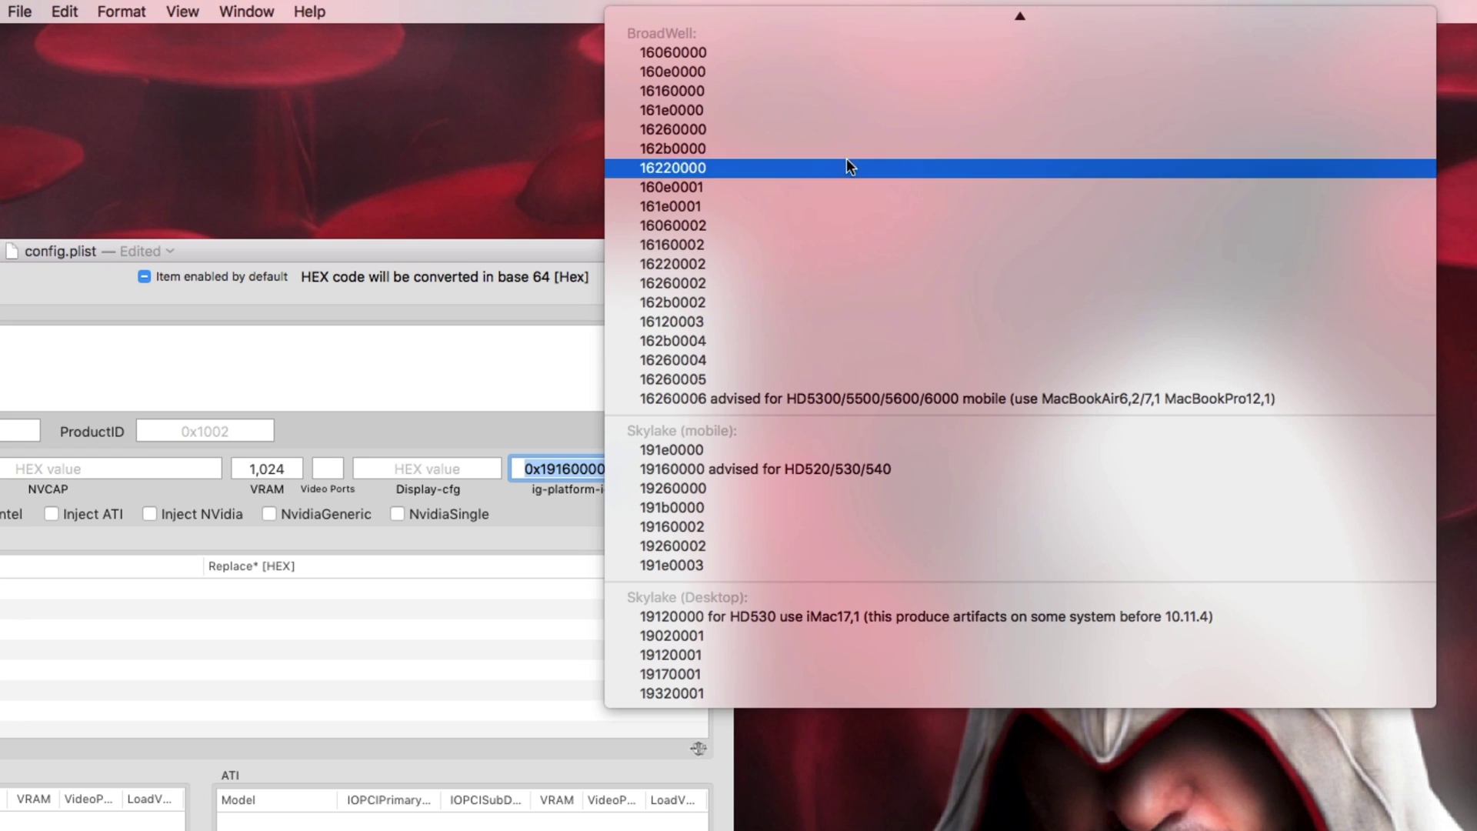
pyautogui.scroll(3, 824, 34)
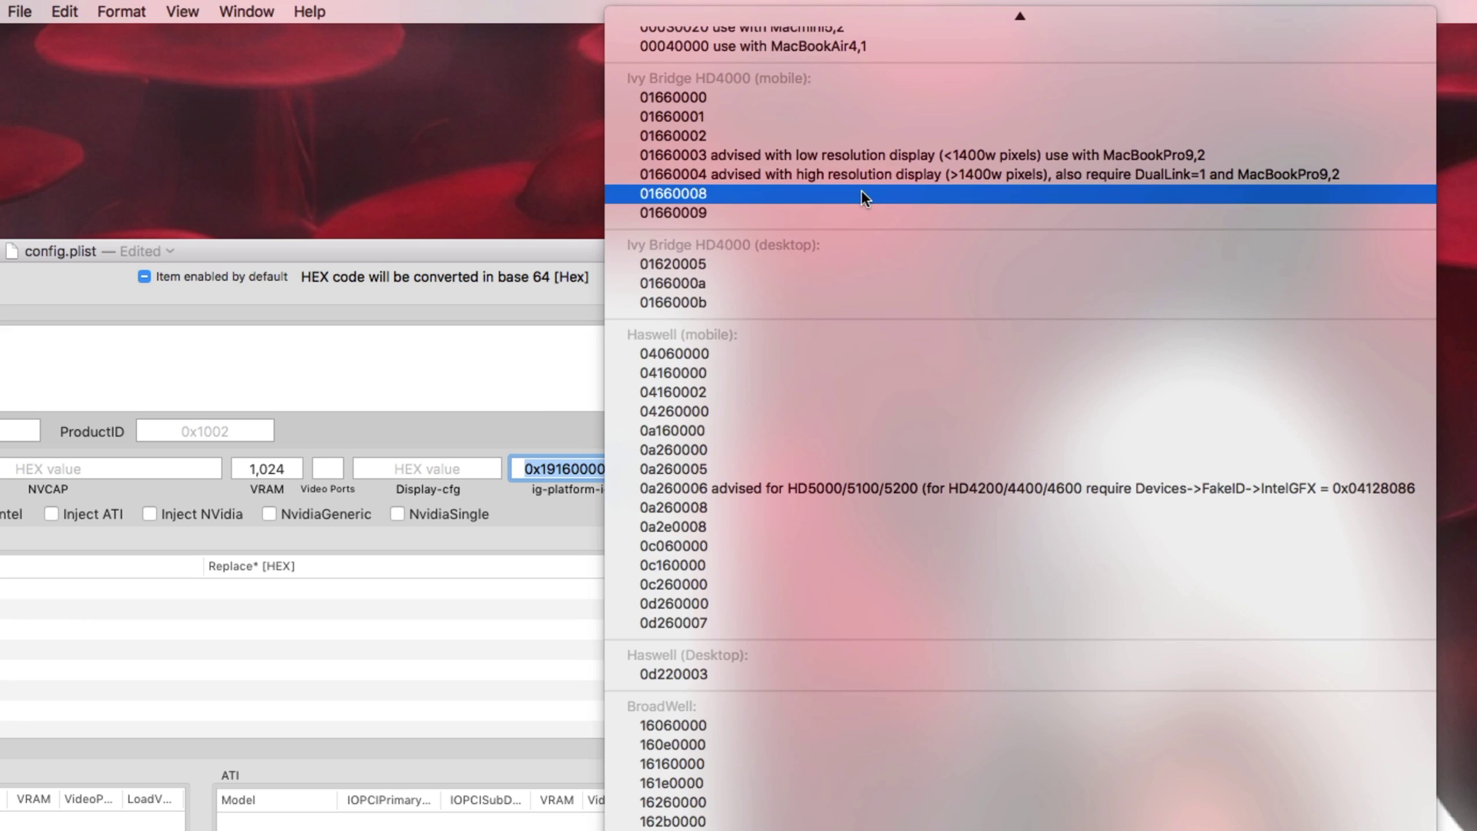
pyautogui.moveTo(870, 4)
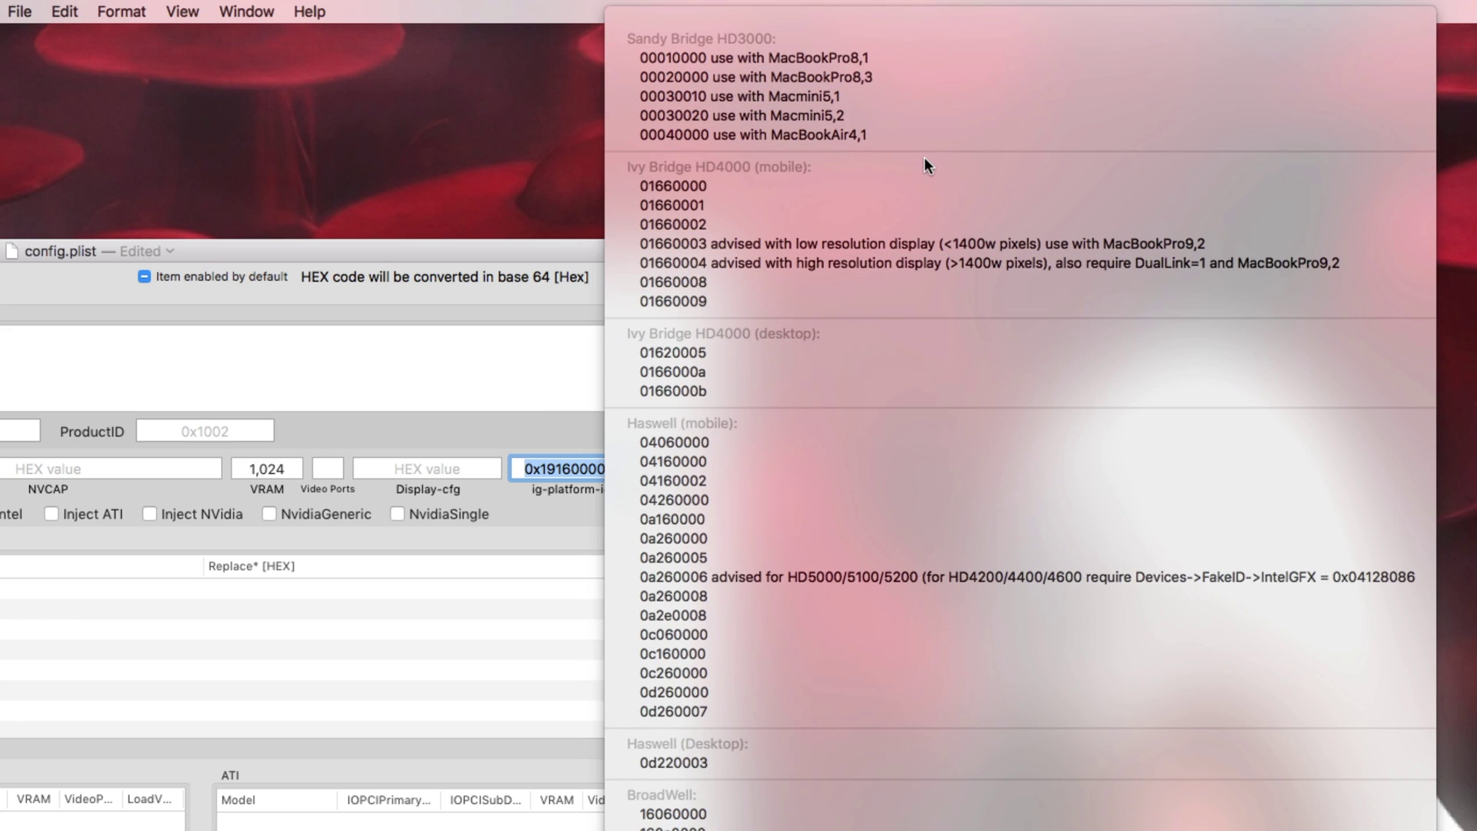